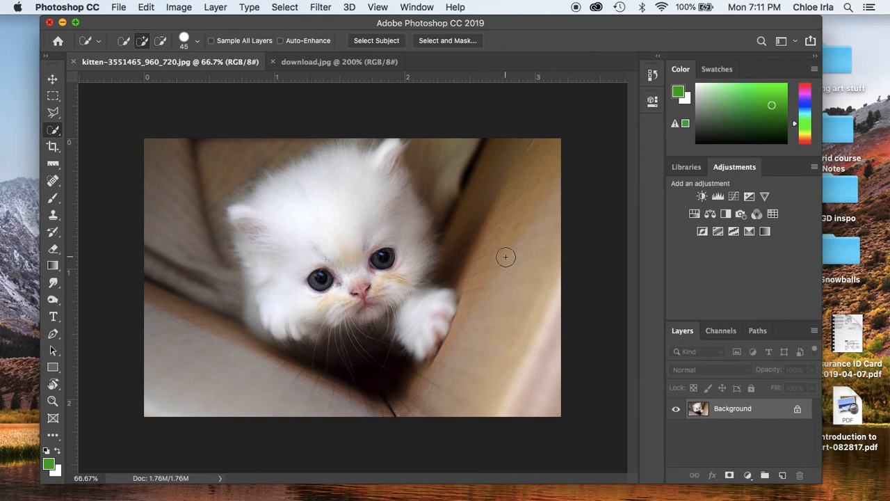
Unlock the Background layer and select the kitten's head with Quick Selection, including both eyes
click(798, 412)
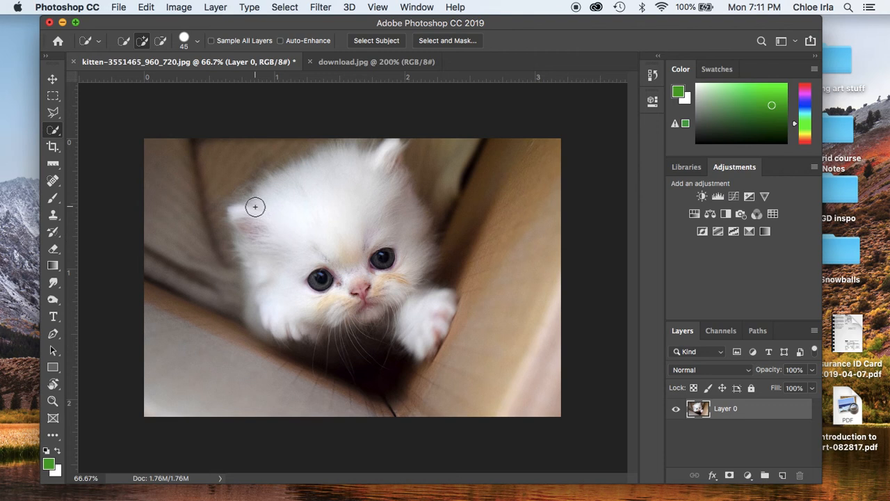
mouse_move(255, 206)
mouse_down()
mouse_move(331, 178)
mouse_move(352, 202)
mouse_move(320, 169)
mouse_move(344, 161)
mouse_move(365, 170)
mouse_move(376, 190)
mouse_move(383, 251)
mouse_move(398, 277)
mouse_move(363, 300)
mouse_move(300, 319)
mouse_up()
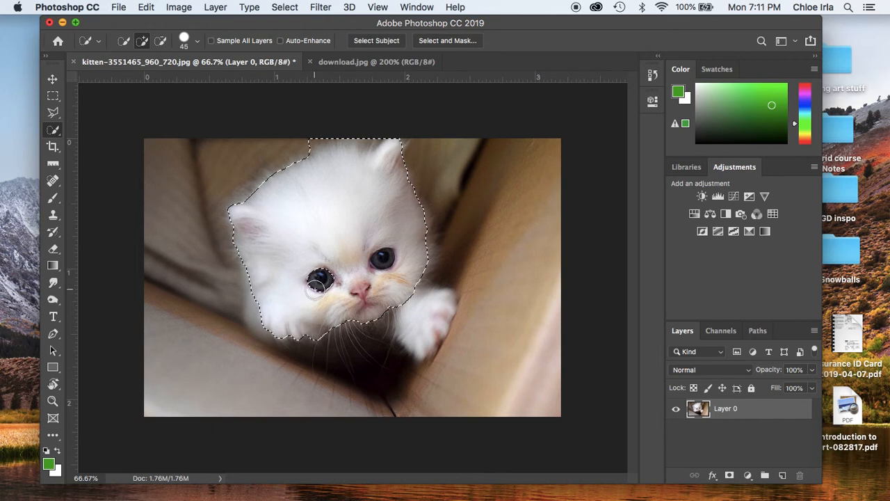
mouse_move(306, 274)
mouse_down()
mouse_move(322, 290)
mouse_move(340, 270)
mouse_up()
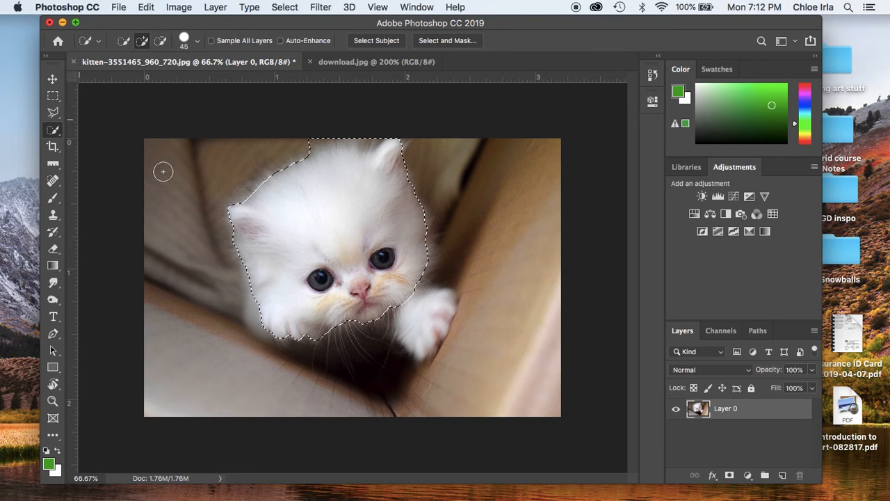
Refine the selection by subtracting the background above the head and adding fur along the cheek, forehead and lower edge
key(alt)
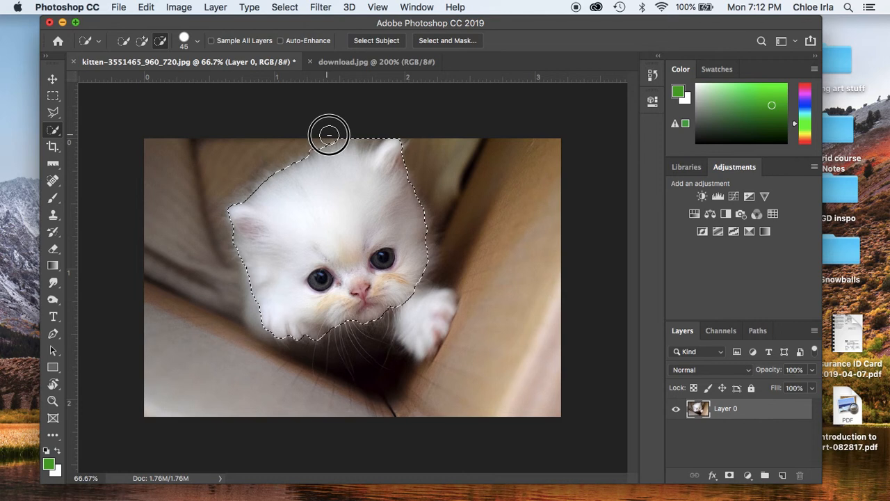
drag(346, 135, 383, 133)
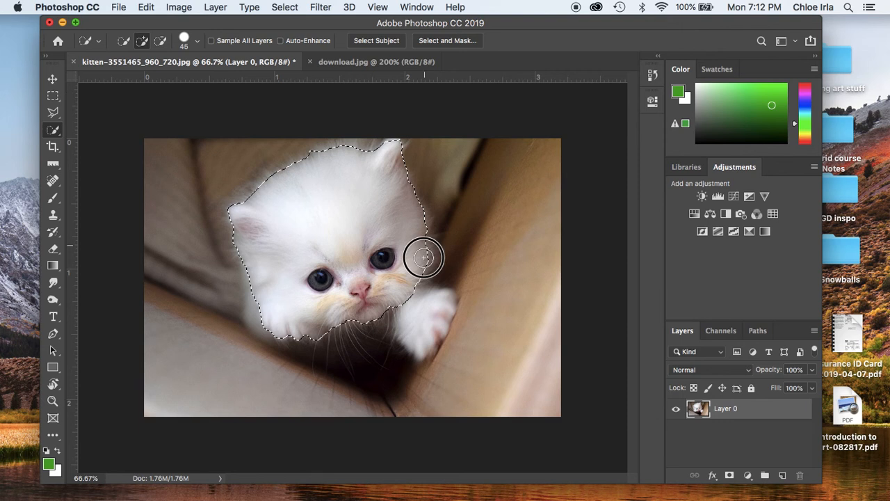
drag(427, 258, 413, 272)
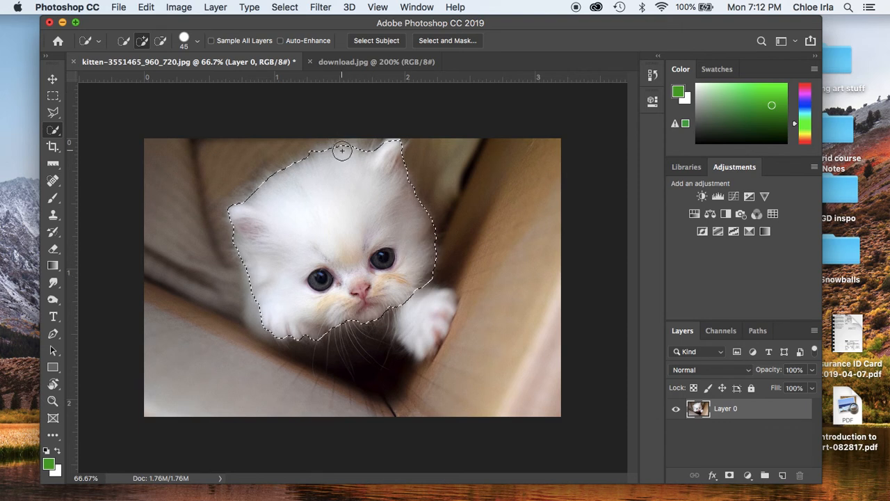
mouse_move(342, 146)
mouse_down()
mouse_move(363, 153)
mouse_move(255, 188)
mouse_up()
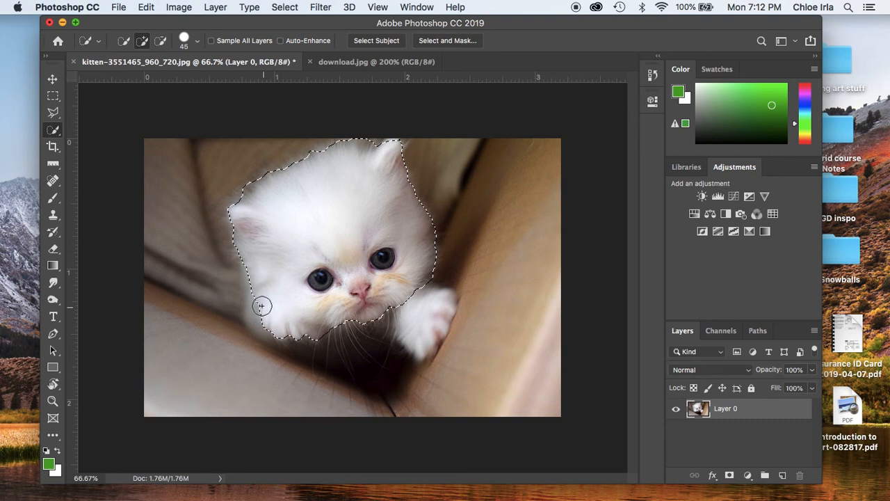
drag(260, 304, 282, 336)
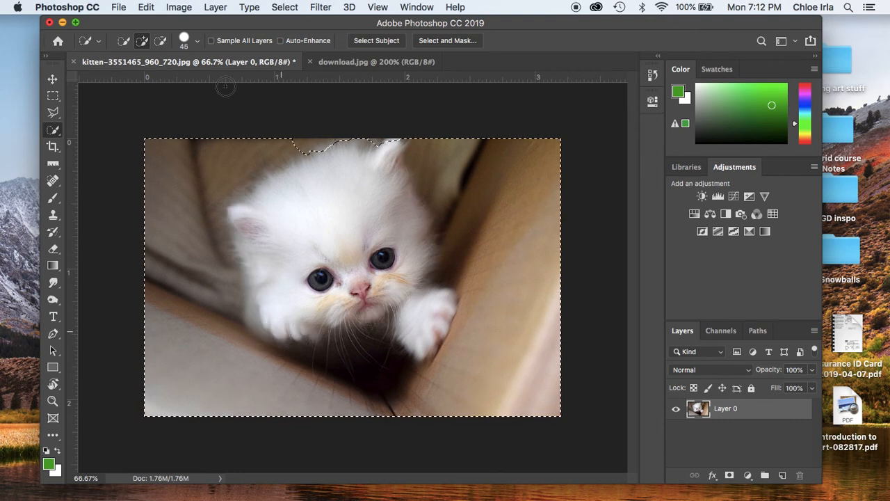
Subtract the surrounding background and the outstretched paw from the selection, enlarging the Quick Selection brush to 90 px for the large areas
click(160, 42)
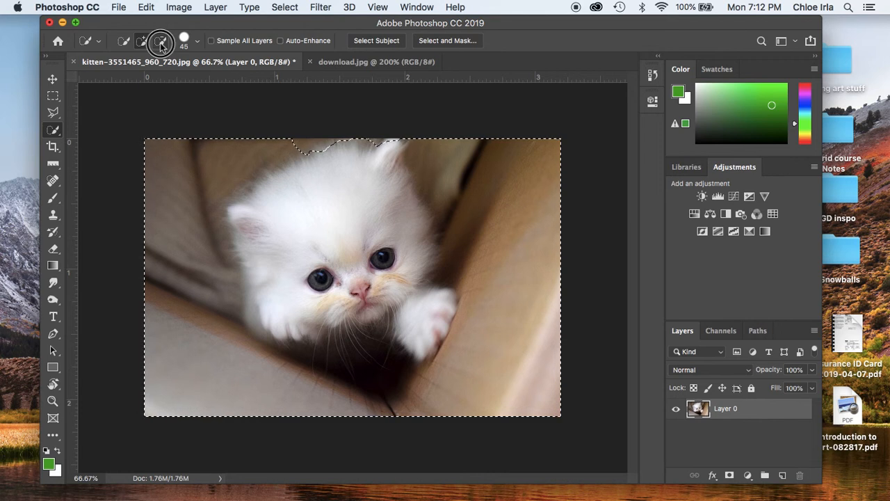
mouse_move(170, 146)
mouse_down()
mouse_move(159, 159)
mouse_move(188, 185)
mouse_move(234, 153)
mouse_move(278, 141)
mouse_move(191, 192)
mouse_move(199, 248)
mouse_move(219, 288)
mouse_move(221, 348)
mouse_move(238, 341)
mouse_move(244, 317)
mouse_move(253, 349)
mouse_move(291, 361)
mouse_move(375, 340)
mouse_move(417, 384)
mouse_up()
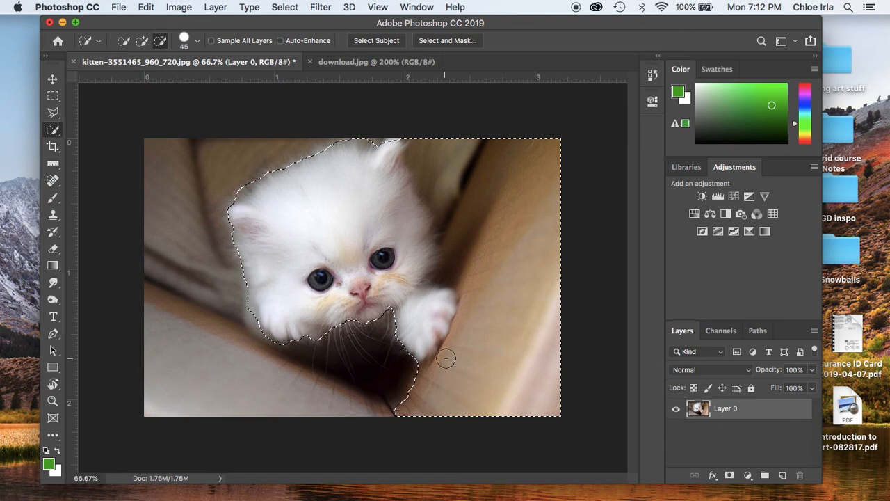
key(super+plus)
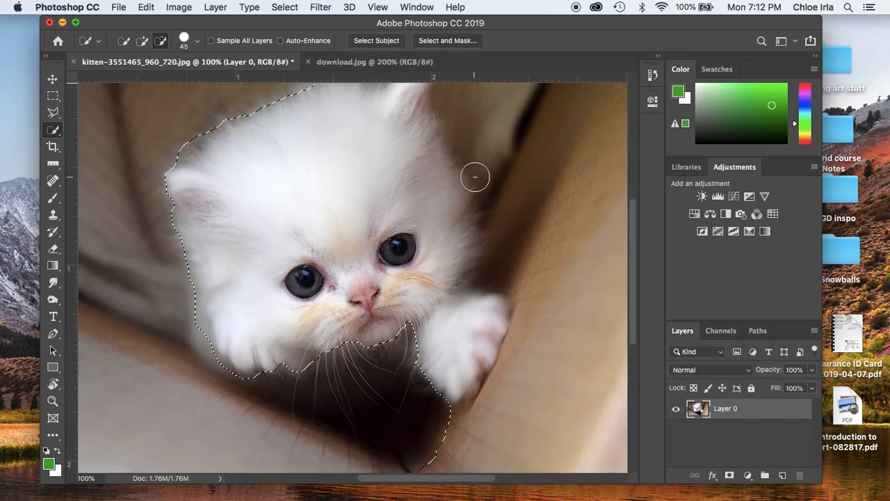
scroll(499, 182, up, 2)
scroll(513, 164, up, 2)
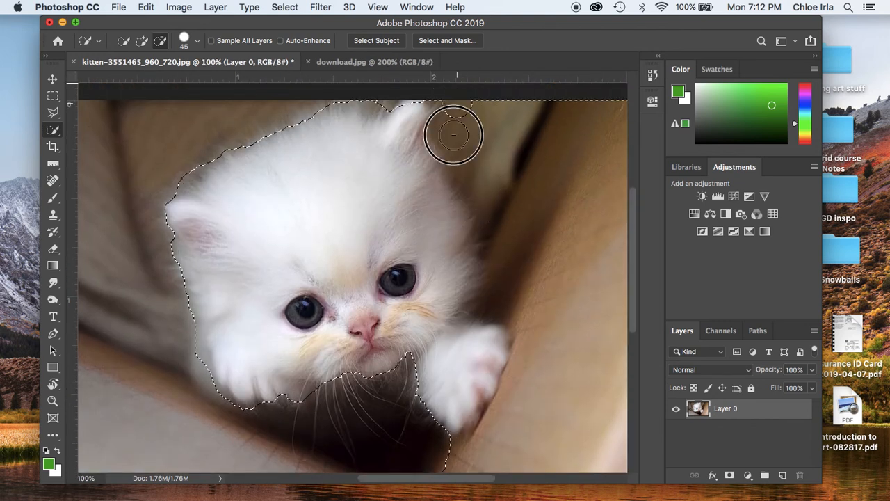
mouse_move(466, 143)
mouse_down()
mouse_move(512, 189)
mouse_move(540, 241)
mouse_move(560, 225)
mouse_move(536, 123)
mouse_move(557, 153)
mouse_up()
key(bracketright)
key(bracketright)
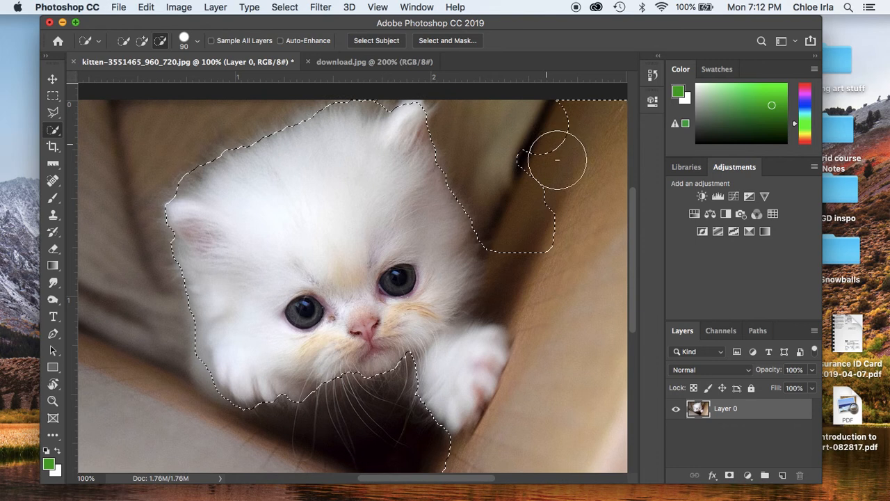
key(bracketright)
key(bracketright)
key(bracketright)
alt+click(537, 270)
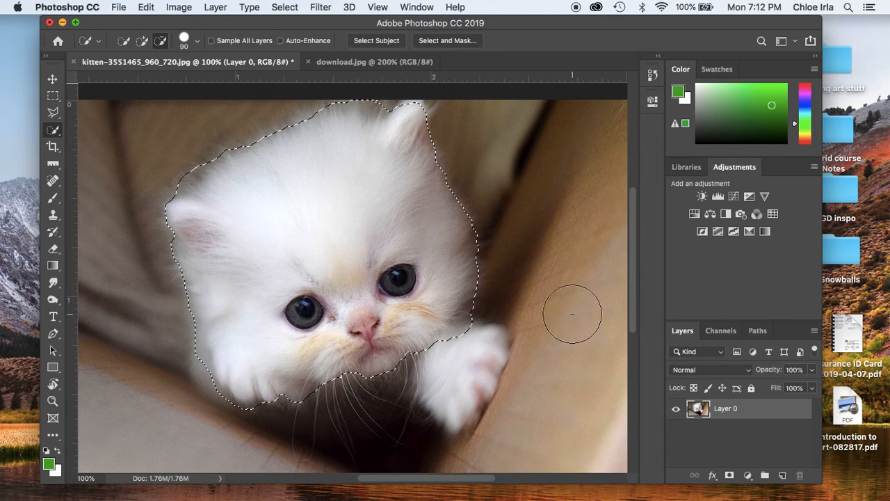
Set the Quick Selection brush size to 100 px
key(bracketleft)
key(bracketleft)
key(bracketleft)
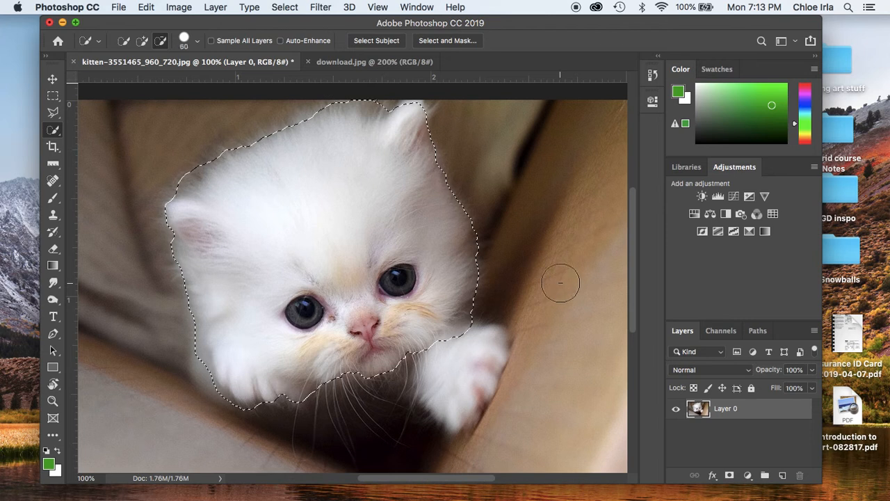
key(bracketright)
key(bracketright)
key(bracketright)
key(bracketright)
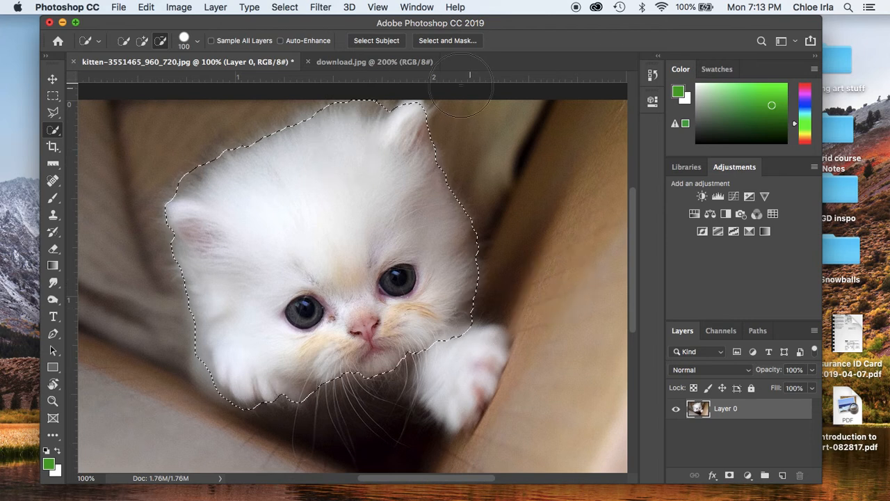
key(super+minus)
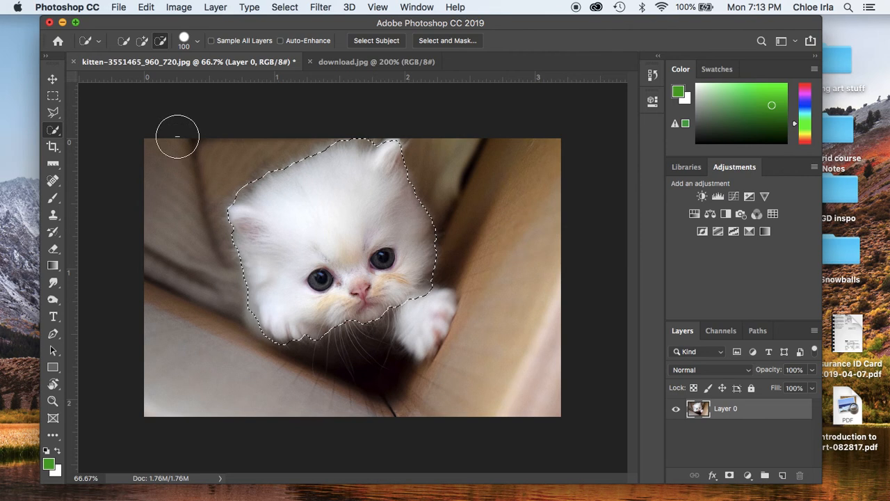
Invert the selection, delete the background around the kitten's head and deselect
click(290, 12)
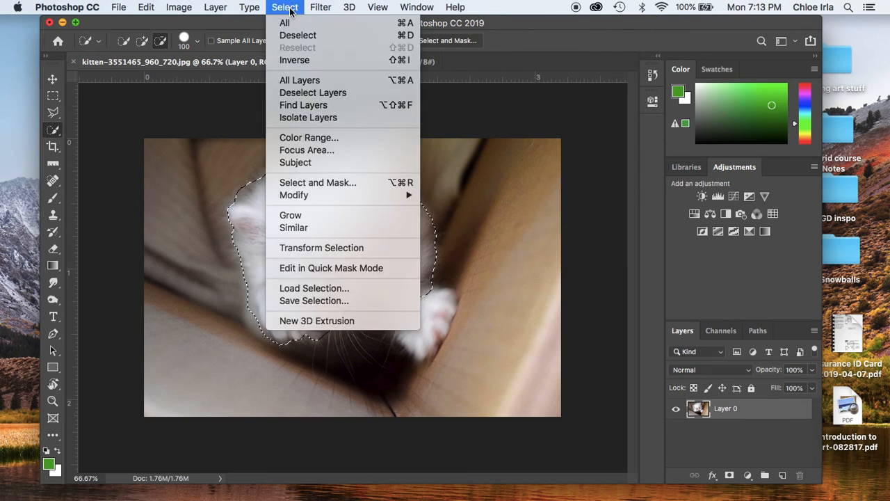
click(294, 61)
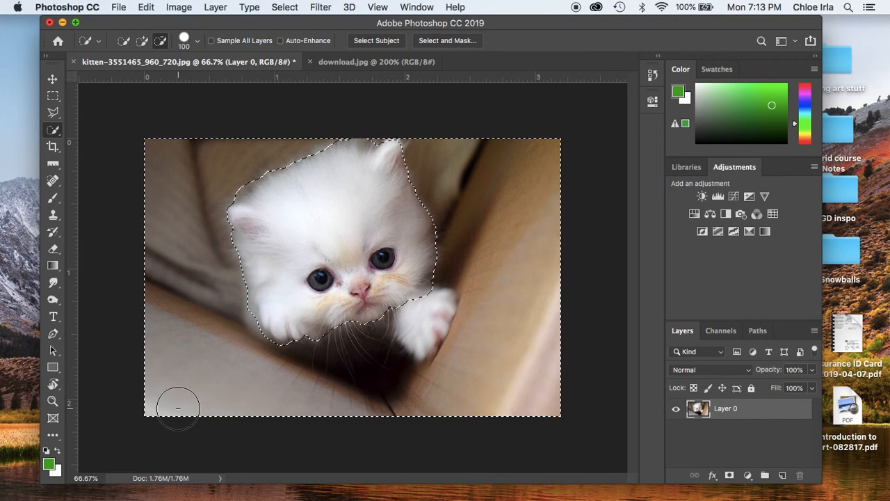
key(Delete)
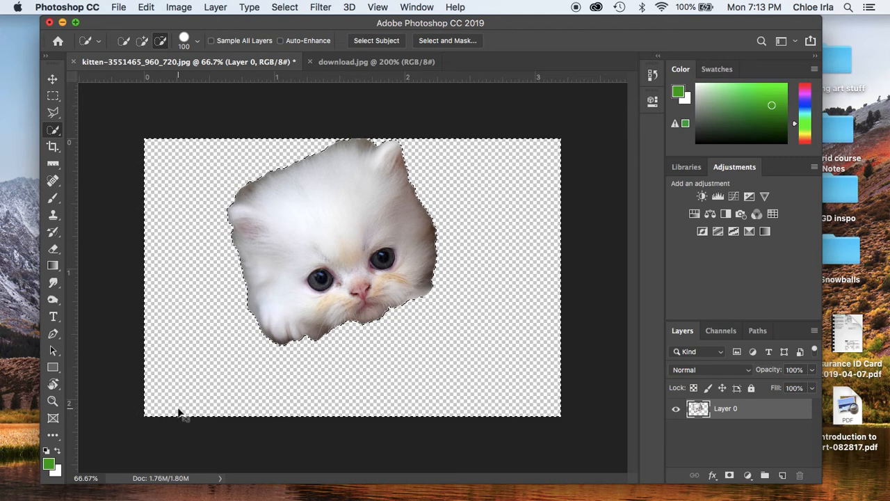
key(super+d)
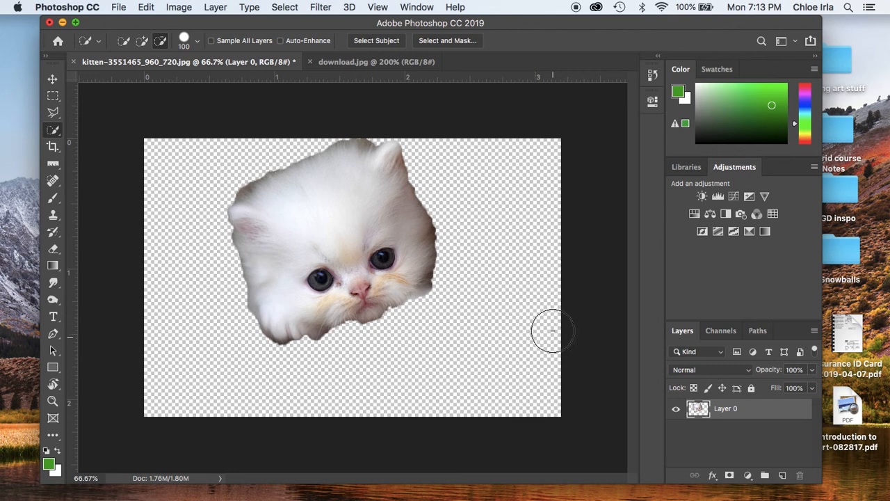
Add a layer mask to Layer 0 and activate the Brush tool for painting on it
click(52, 79)
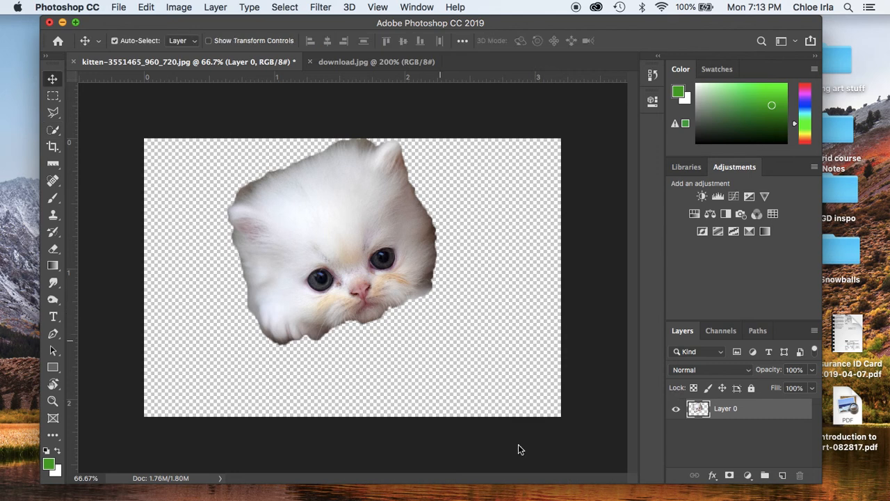
click(730, 475)
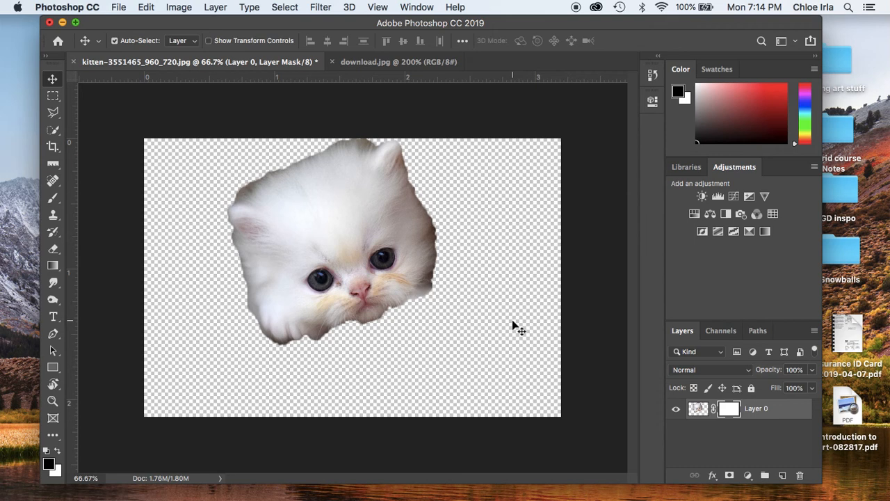
drag(54, 199, 101, 201)
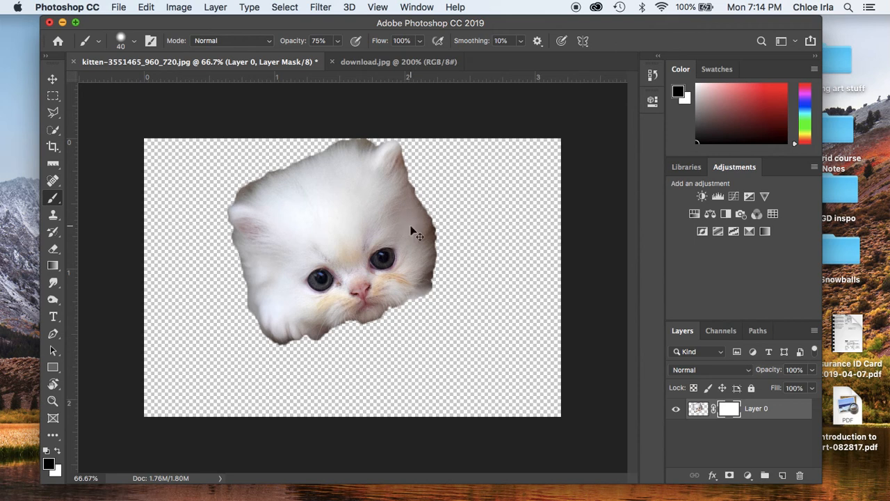
Set the brush opacity to 76% and review its size, hardness and blend mode options
key(super+plus)
key(super+plus)
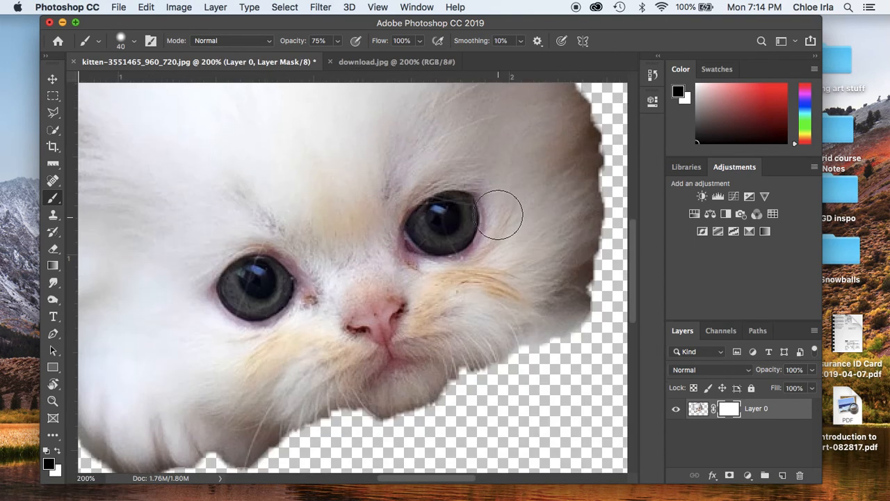
scroll(496, 209, up, 3)
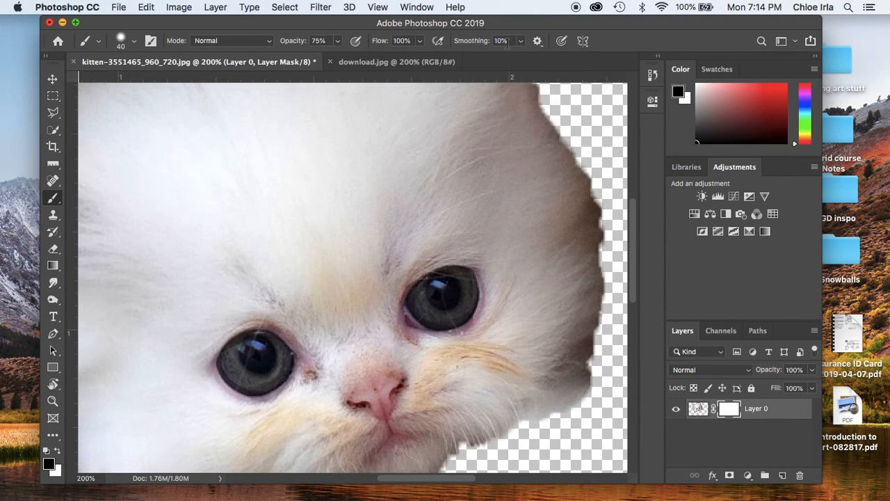
click(338, 42)
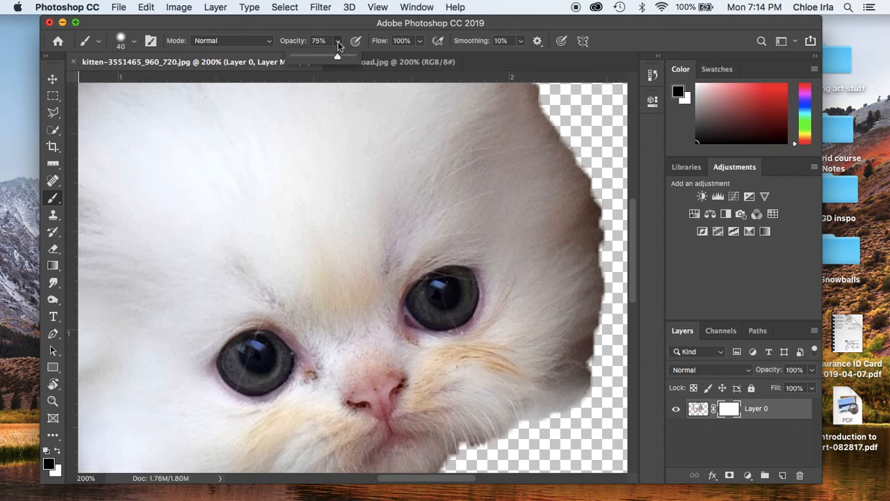
drag(336, 61, 338, 60)
click(131, 42)
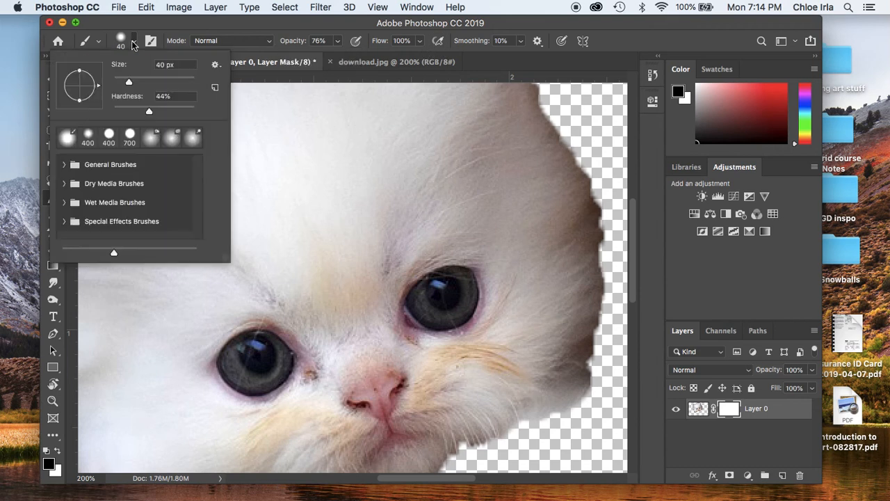
click(271, 41)
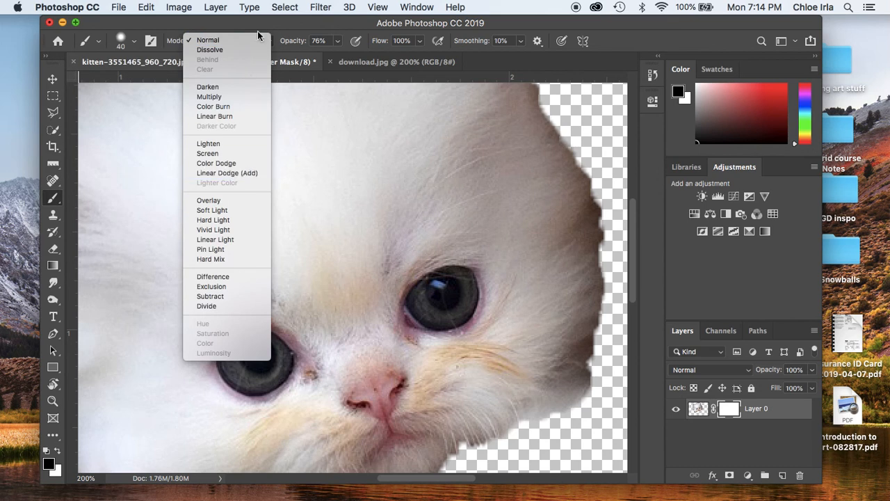
click(271, 26)
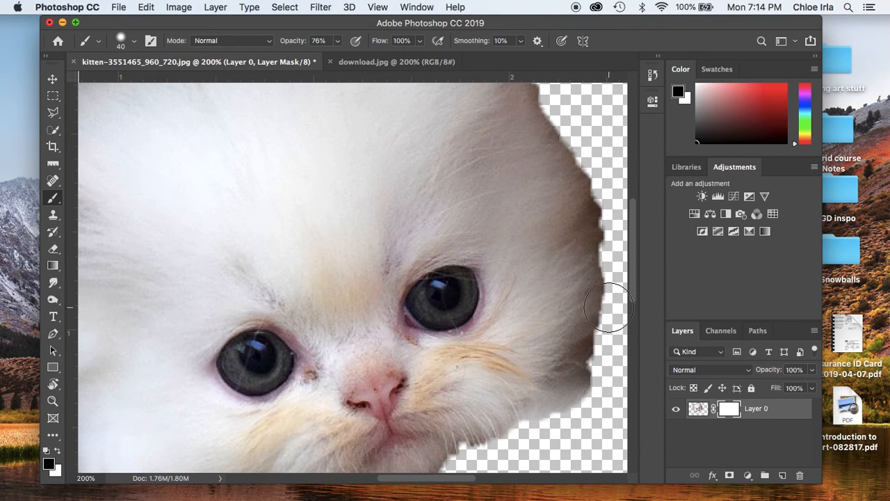
Paint black on the layer mask along the right edge of the kitten's head and enlarge the brush to 80 px
scroll(582, 306, right, 3)
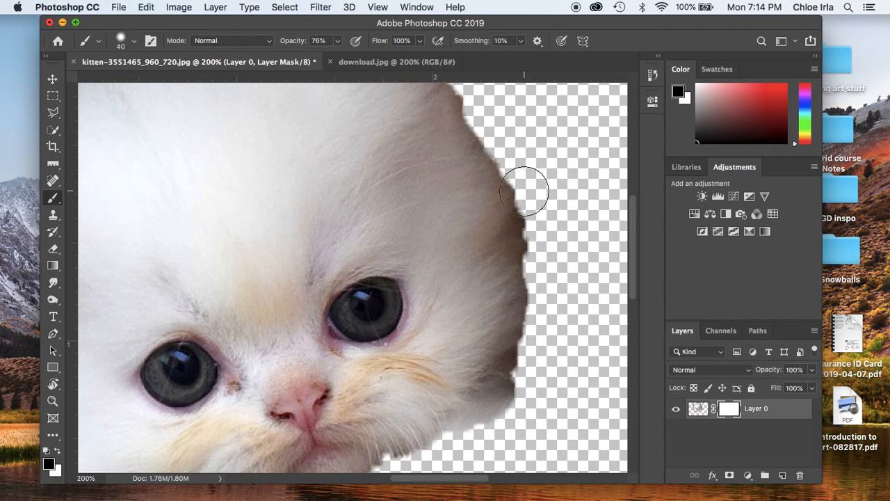
mouse_move(529, 192)
mouse_down()
mouse_move(548, 236)
mouse_move(538, 339)
mouse_move(540, 304)
mouse_up()
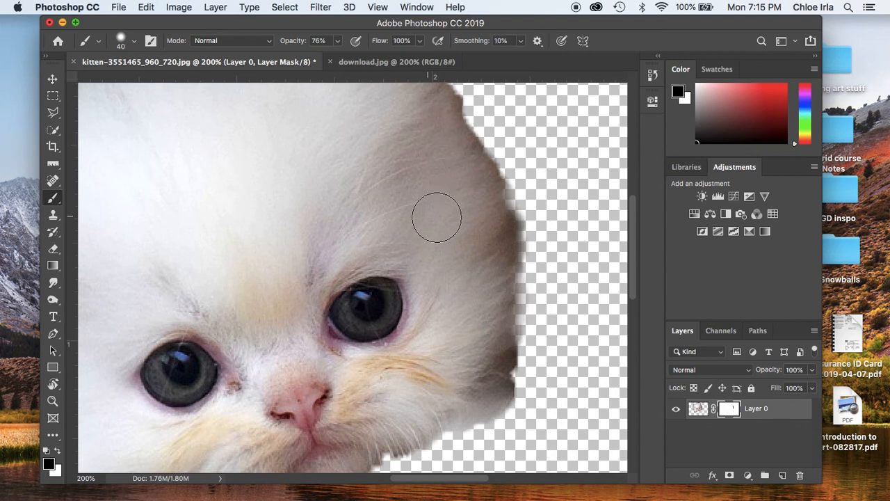
key(bracketleft)
key(bracketright)
key(bracketright)
key(bracketright)
key(bracketright)
key(bracketright)
key(bracketright)
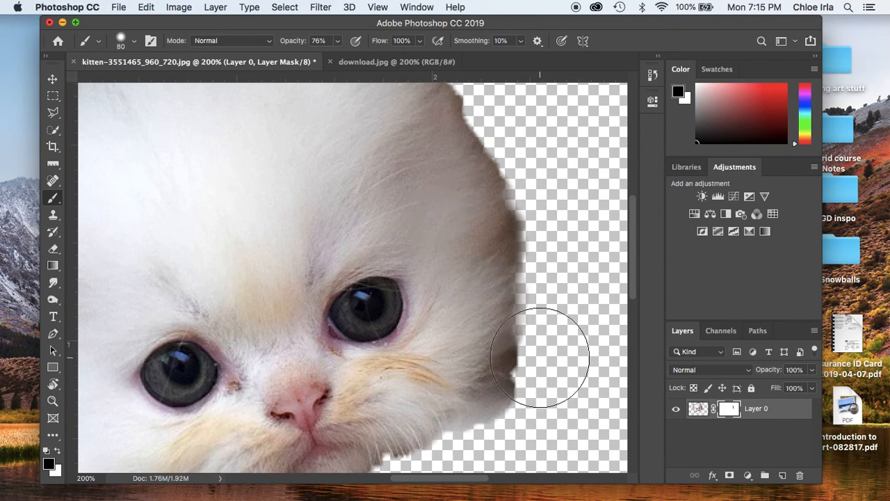
Soften the top and upper-left edges of the kitten's head by painting black on the layer mask
key(super+plus)
key(super+minus)
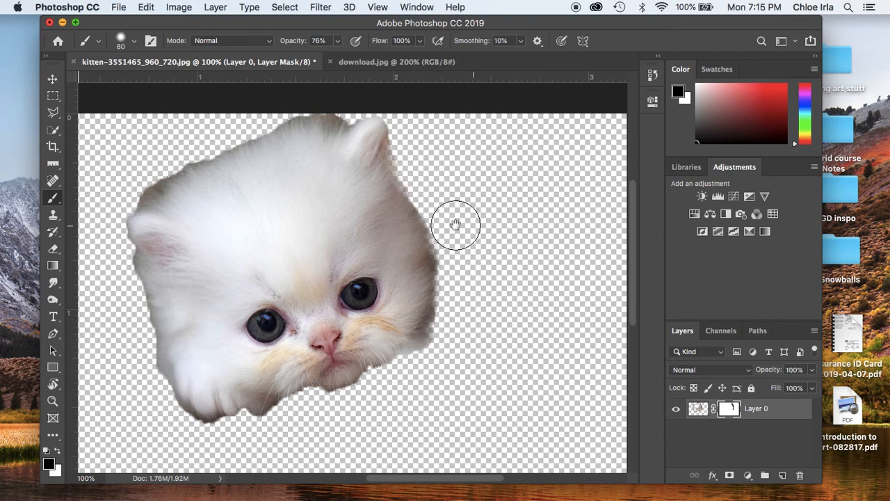
scroll(455, 214, up, 5)
scroll(454, 214, left, 4)
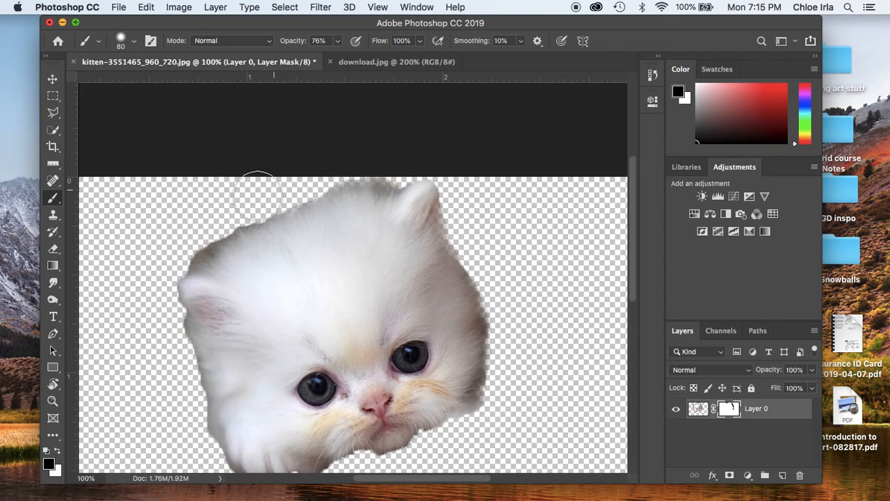
drag(220, 218, 210, 217)
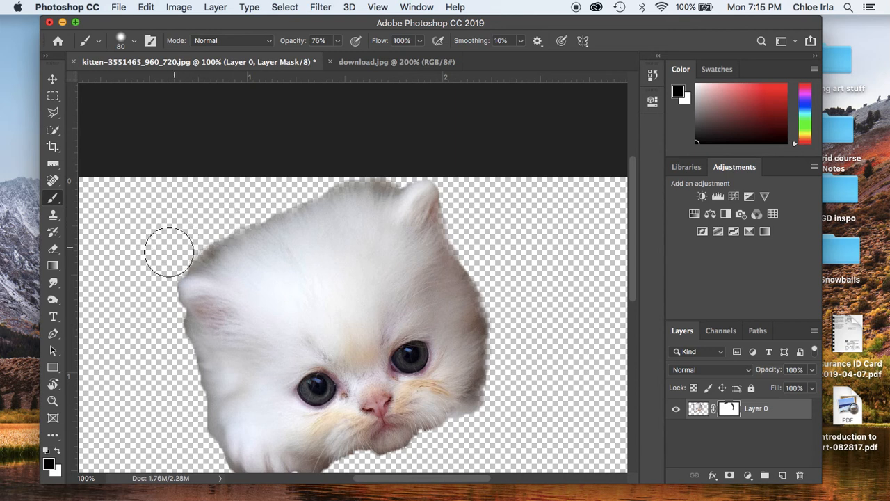
Lower the brush opacity to 62% and paint black on the mask along the left ear and cheek edge
click(338, 40)
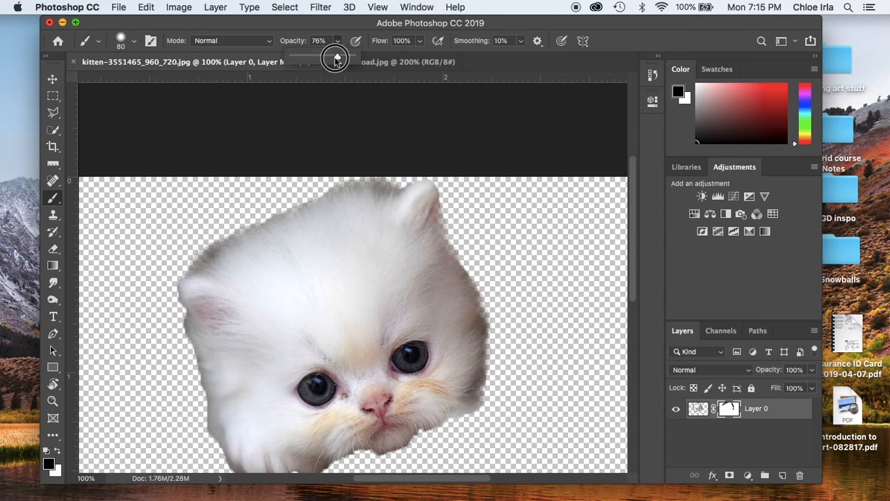
drag(337, 54, 330, 62)
mouse_move(163, 286)
mouse_down()
mouse_move(153, 333)
mouse_move(171, 345)
mouse_move(179, 382)
mouse_up()
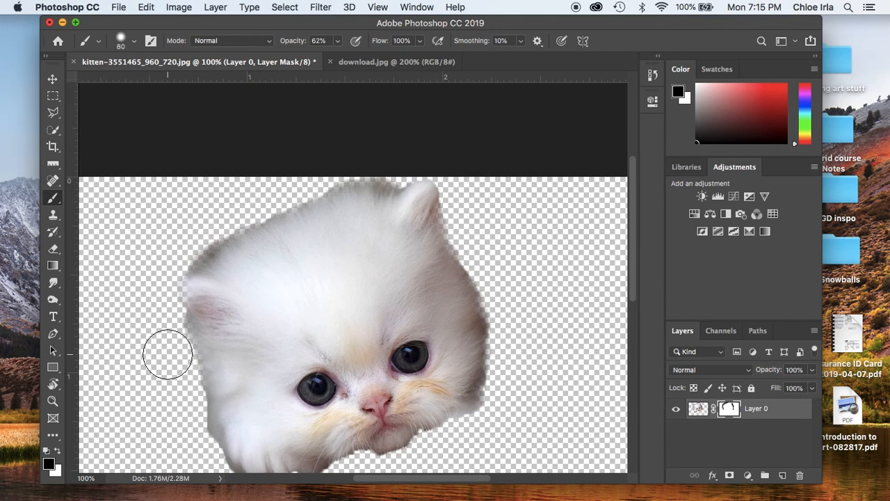
Mask out a patch of fur on the left cheek and restore it by painting white at 100% opacity
scroll(167, 353, down, 2)
scroll(164, 286, down, 2)
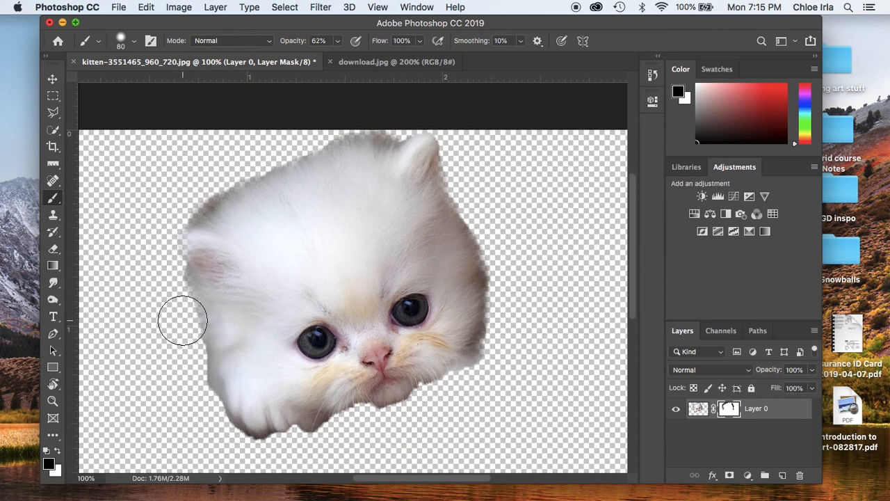
drag(181, 317, 221, 320)
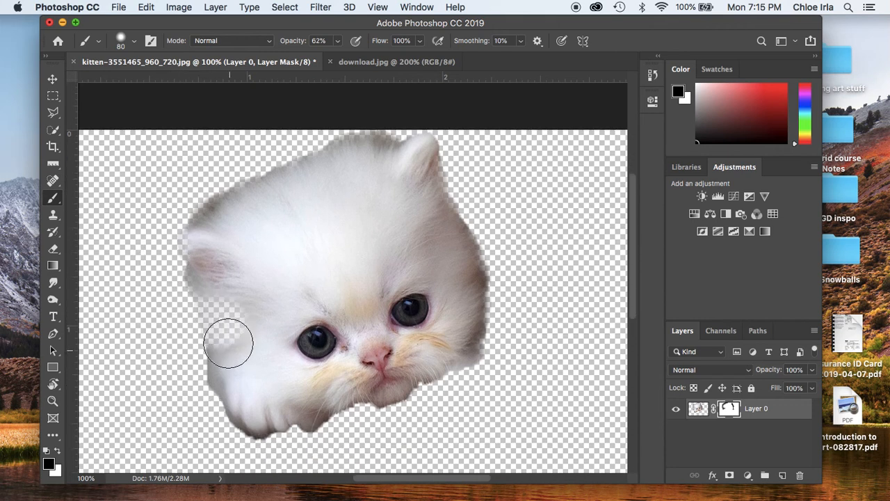
click(58, 454)
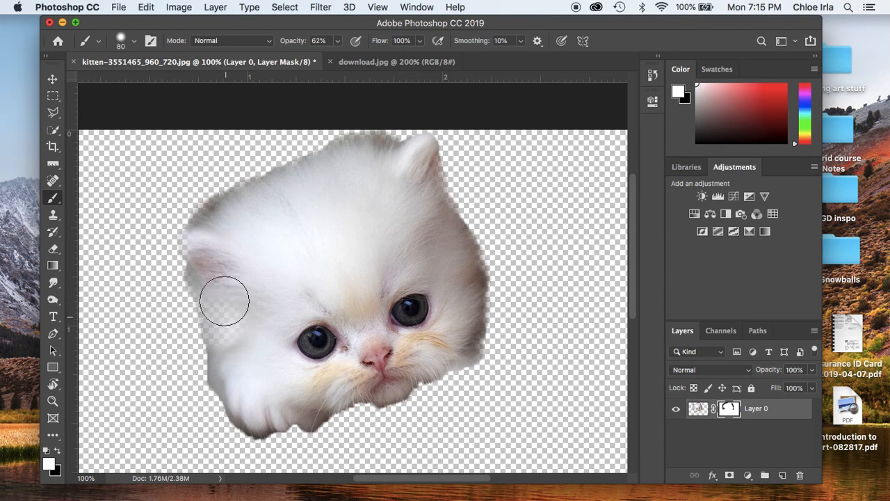
click(338, 41)
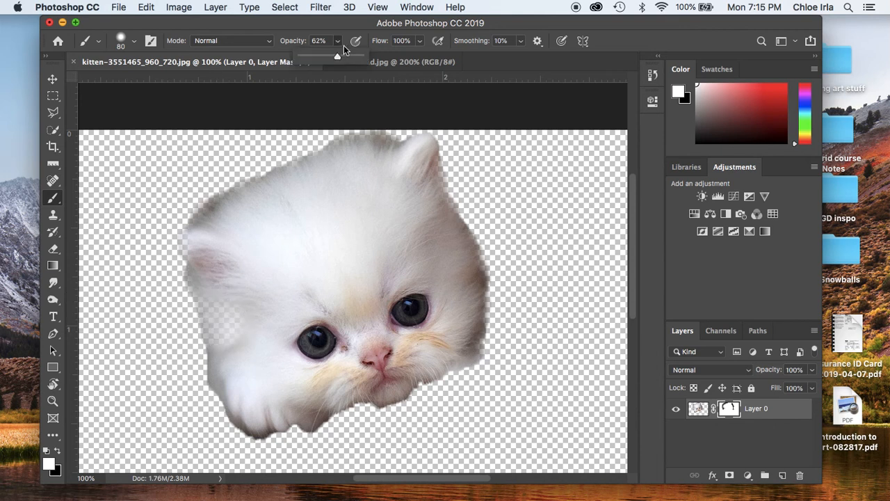
drag(338, 57, 360, 56)
mouse_move(220, 299)
mouse_down()
mouse_move(230, 341)
mouse_move(222, 285)
mouse_up()
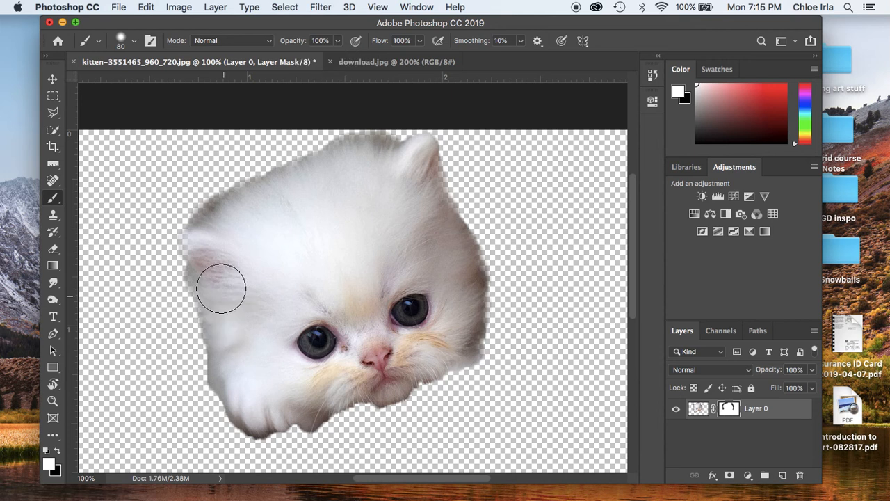
Set the brush opacity to 80% and paint black on the mask around the head's remaining left, bottom and right edges
click(338, 42)
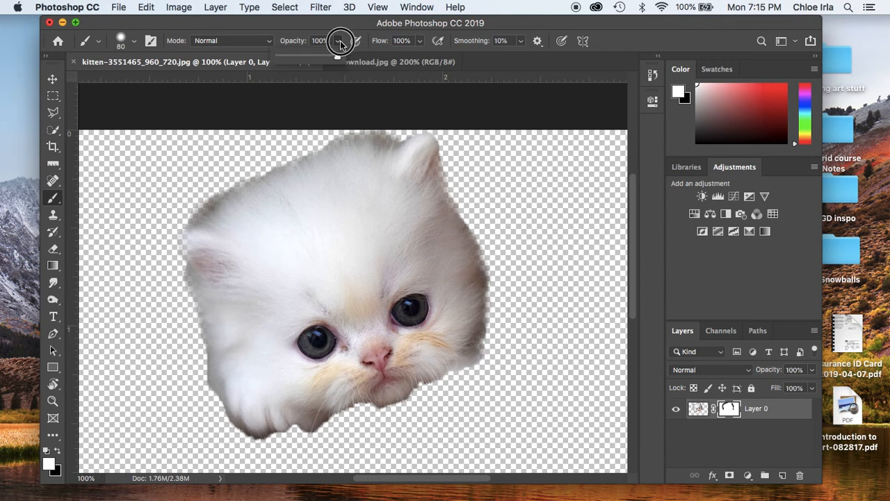
drag(338, 58, 325, 55)
click(59, 452)
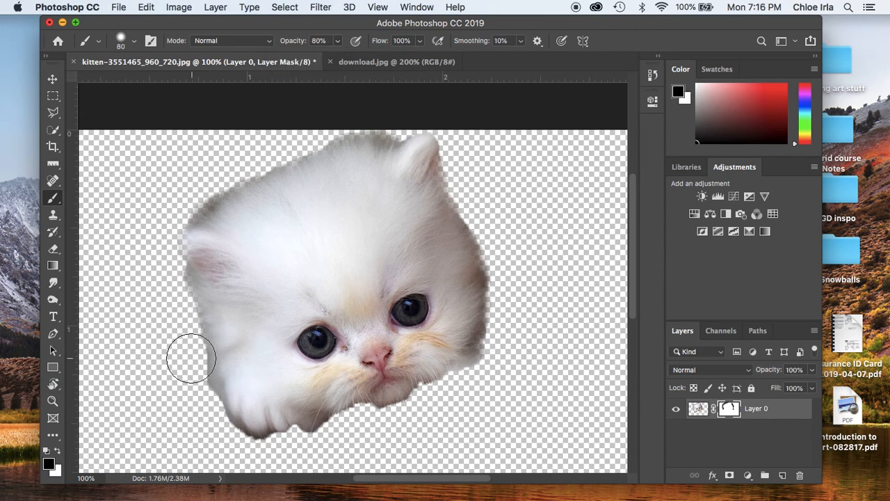
mouse_move(193, 376)
mouse_down()
mouse_move(201, 417)
mouse_move(227, 450)
mouse_move(274, 455)
mouse_move(360, 425)
mouse_move(394, 429)
mouse_move(372, 422)
mouse_move(452, 403)
mouse_move(499, 362)
mouse_move(529, 309)
mouse_up()
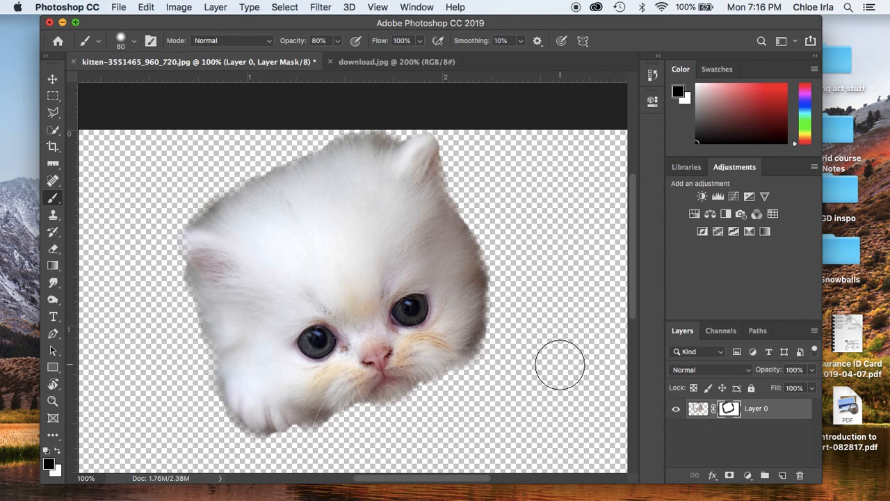
Display the red mask overlay, paint white over a patch beside the right ear, hide the overlay and return to black
key(backslash)
key(x)
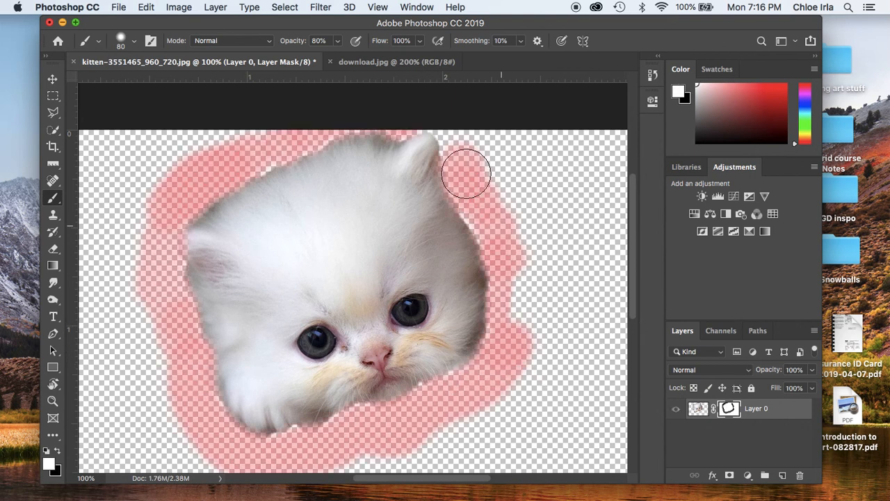
drag(479, 198, 486, 213)
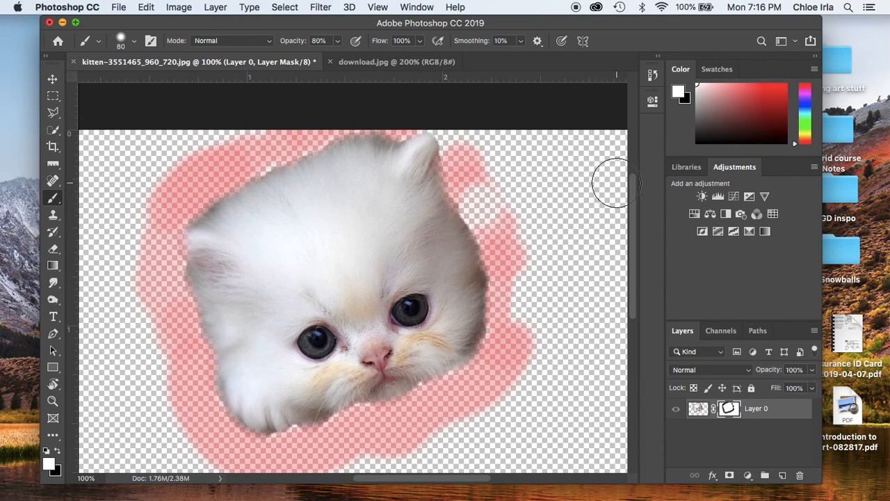
key(backslash)
key(x)
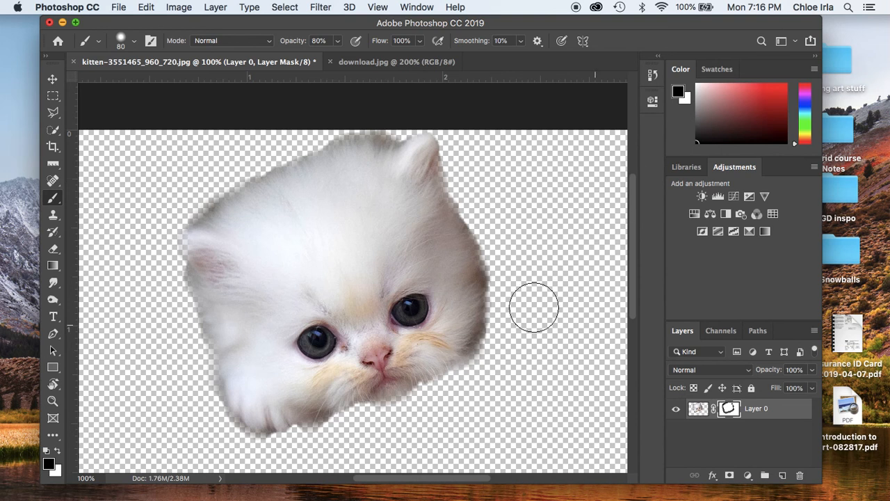
Save the cutout to the Desktop as a PNG copy named kitten, keeping the large file size option
key(super+minus)
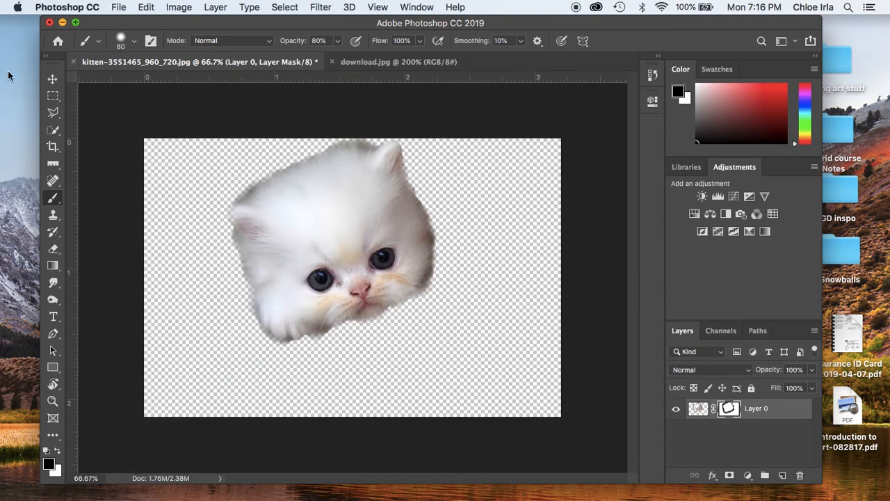
click(118, 9)
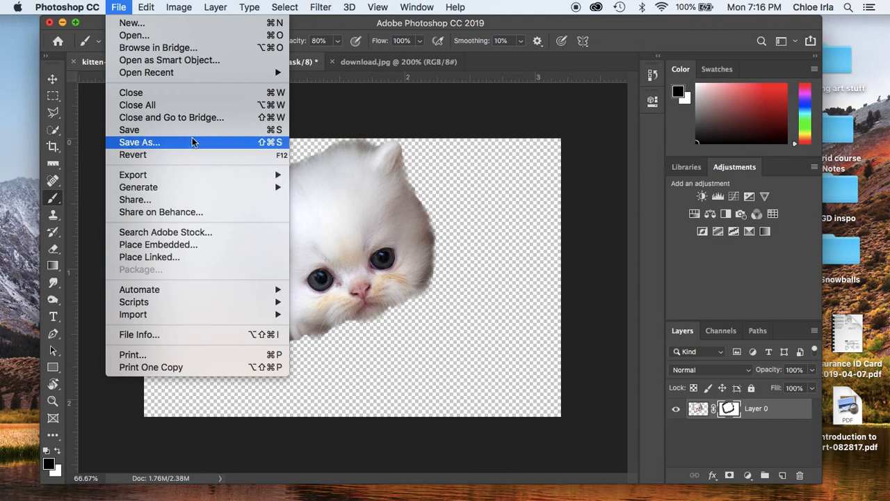
click(192, 140)
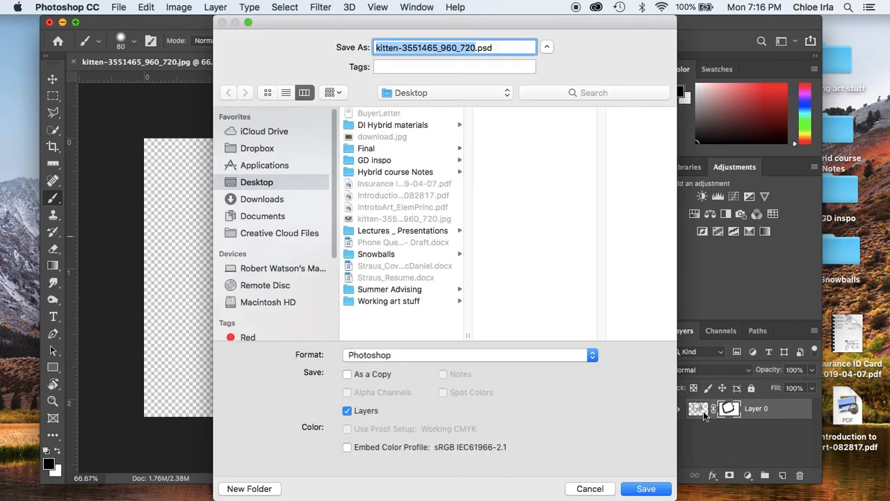
click(420, 355)
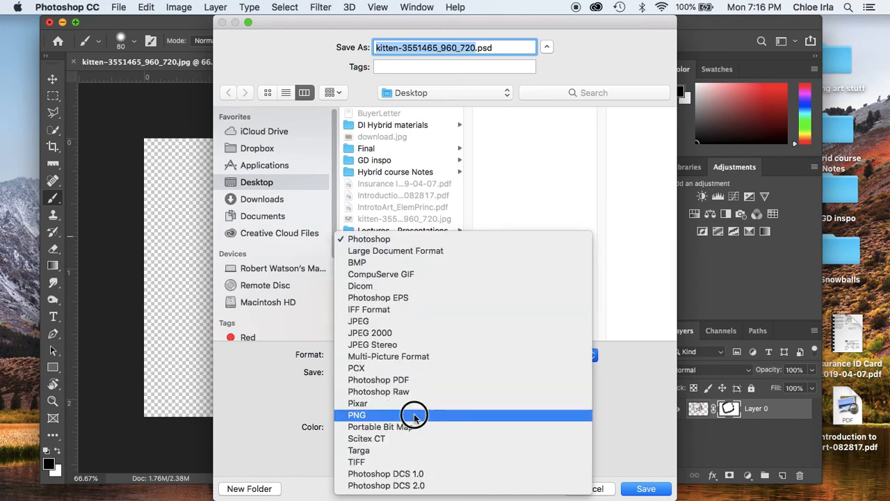
click(424, 414)
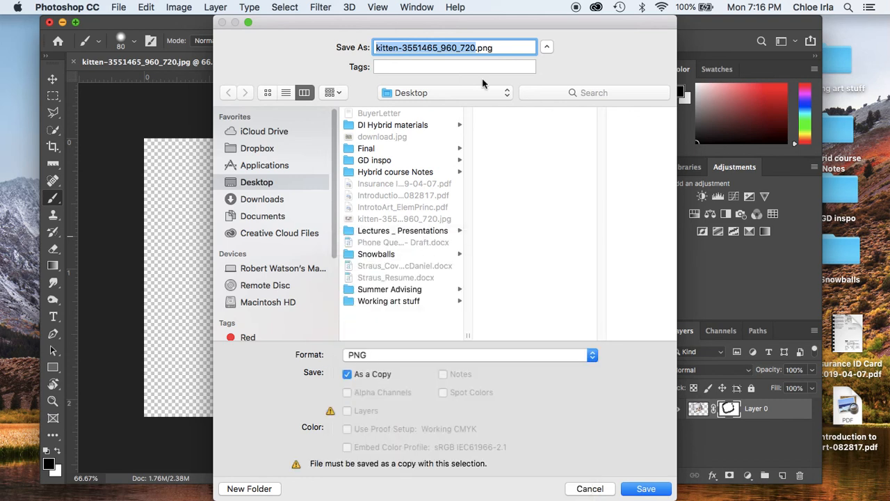
text(kitten)
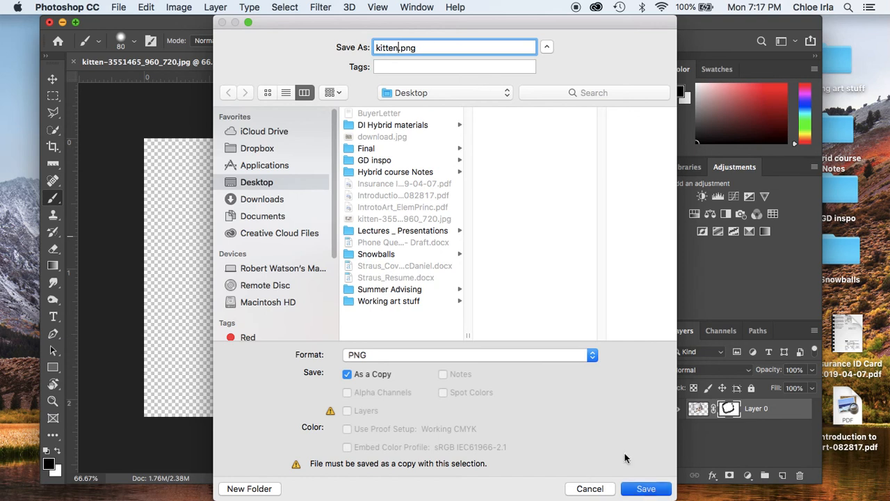
key(Return)
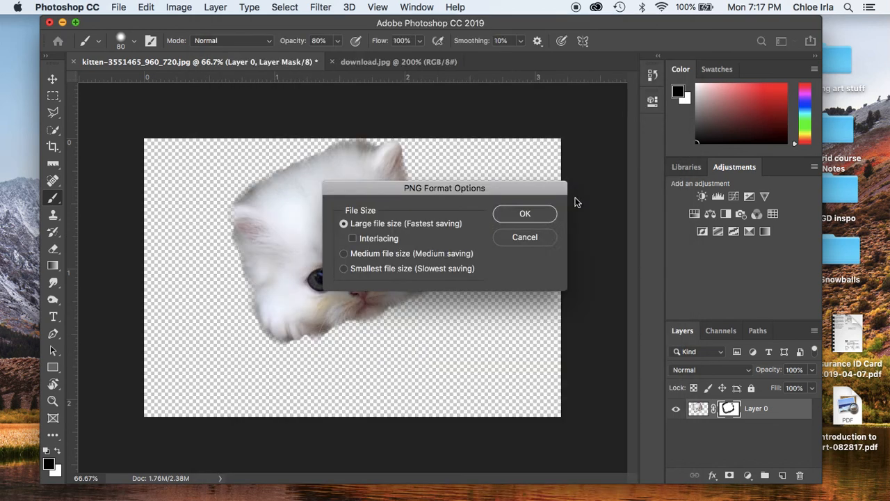
click(537, 214)
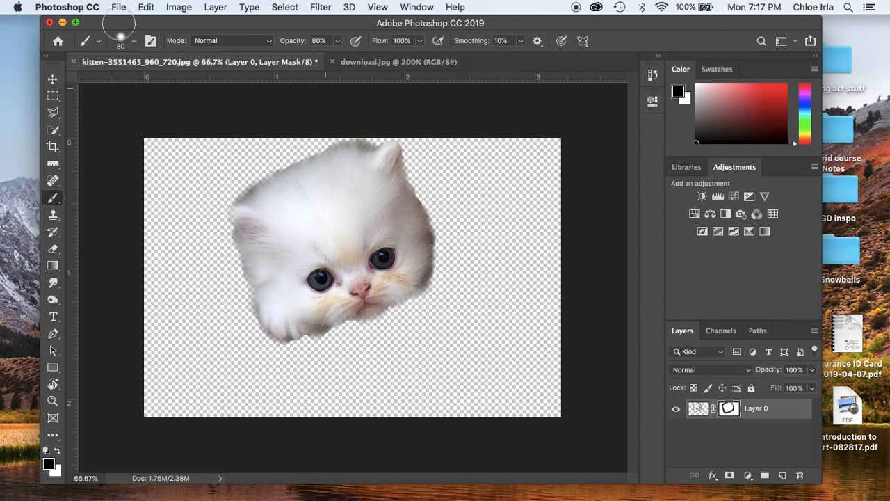
Switch to the sloth image download.jpg and unlock its Background layer
click(397, 61)
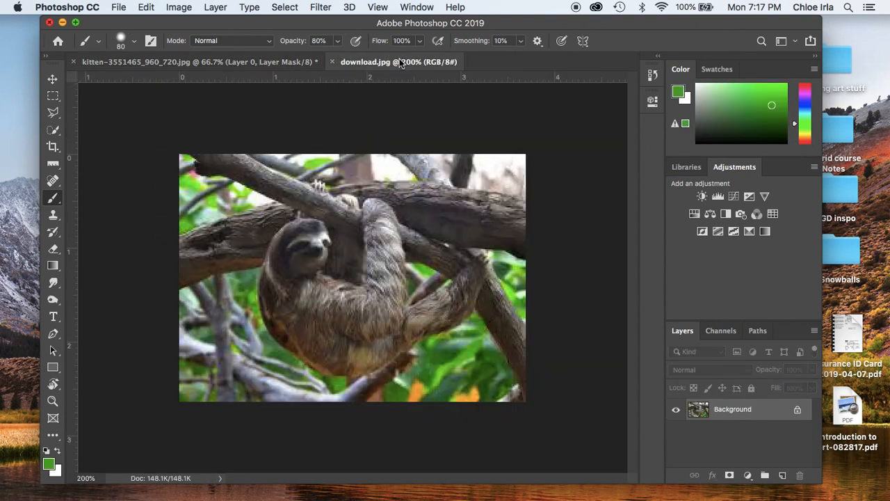
click(799, 411)
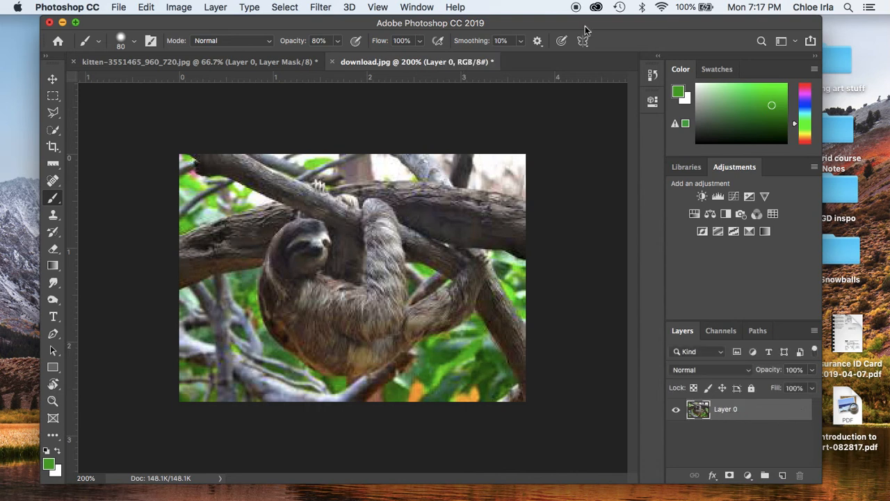
Open kitten.png from the Desktop in Photoshop, moving the program window aside to reach the file and back
drag(587, 31, 487, 91)
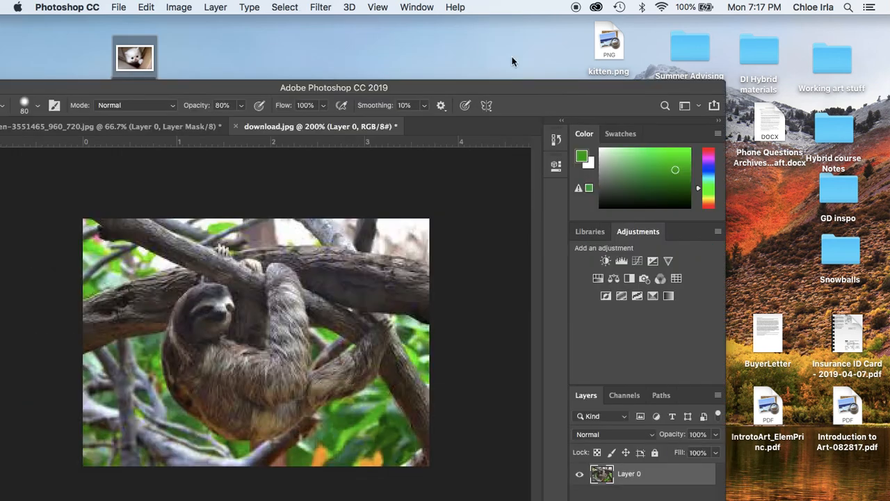
right_click(609, 51)
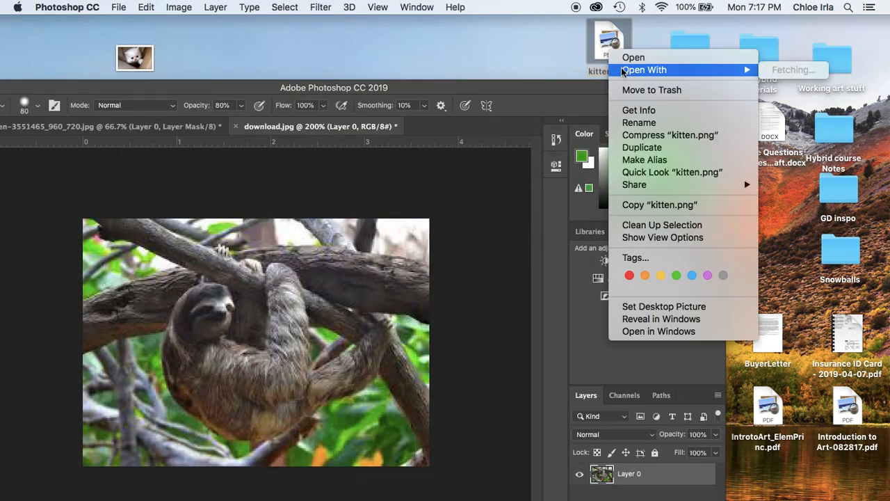
mouse_move(622, 71)
click(548, 105)
click(548, 105)
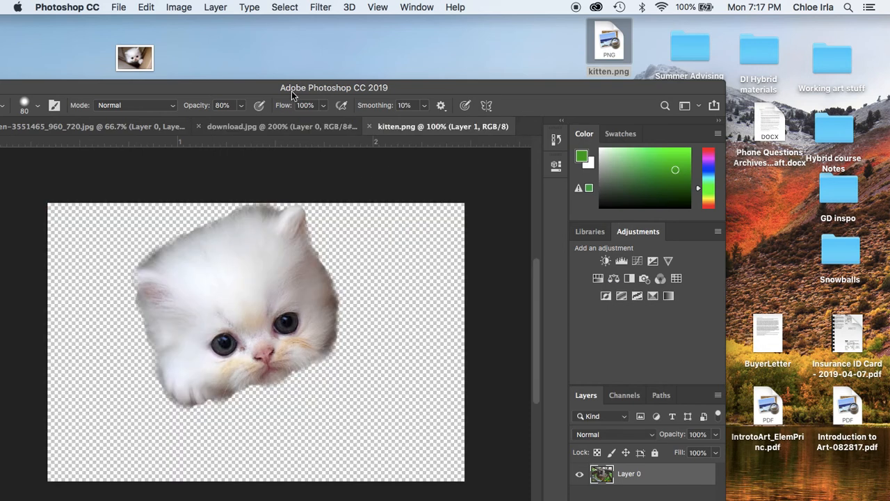
double_click(318, 89)
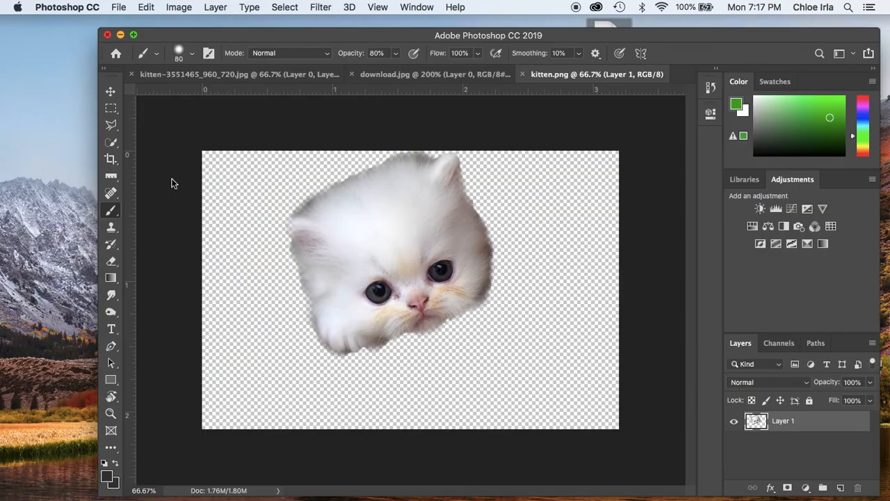
Crop kitten.png closely around the kitten's head, trimming the empty transparent area at the sides and underneath
click(110, 162)
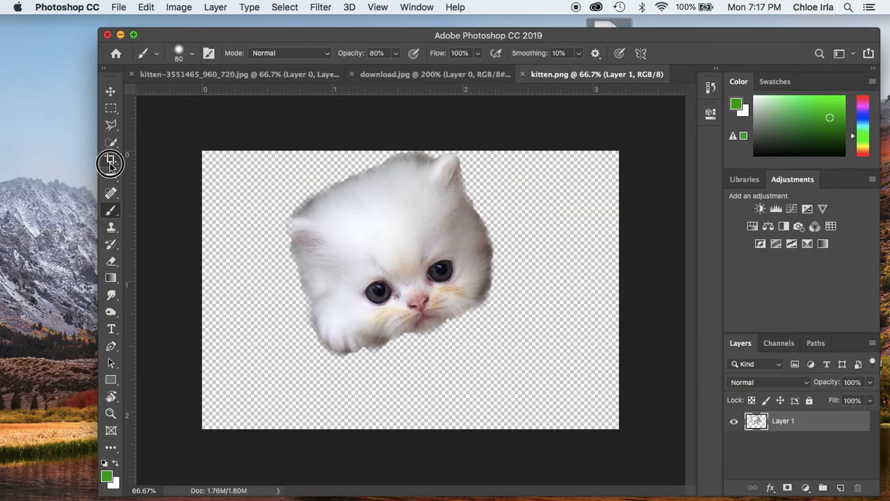
drag(618, 290, 558, 283)
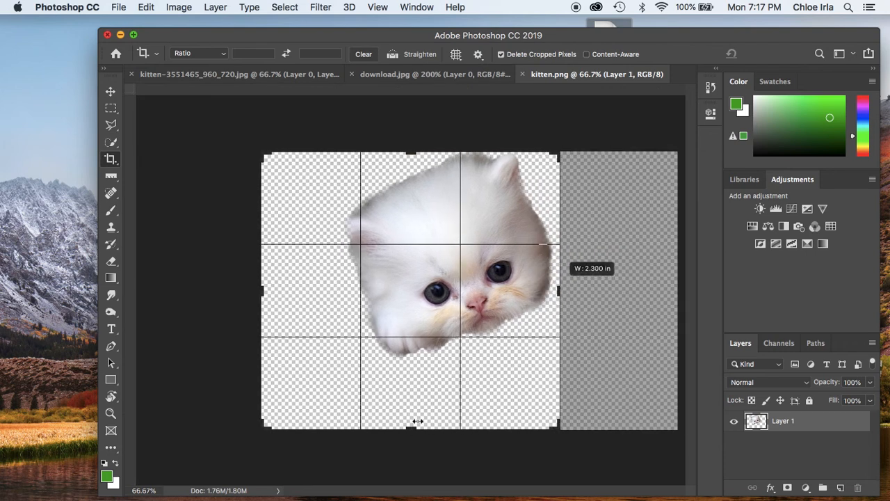
drag(414, 428, 300, 288)
key(Return)
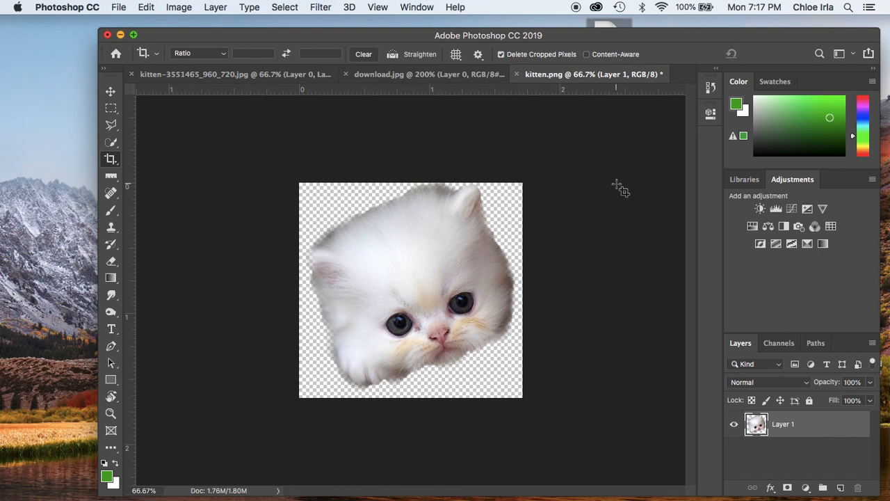
Copy the whole cropped kitten image and paste it into the sloth image download.jpg as a new layer
key(ctrl+a)
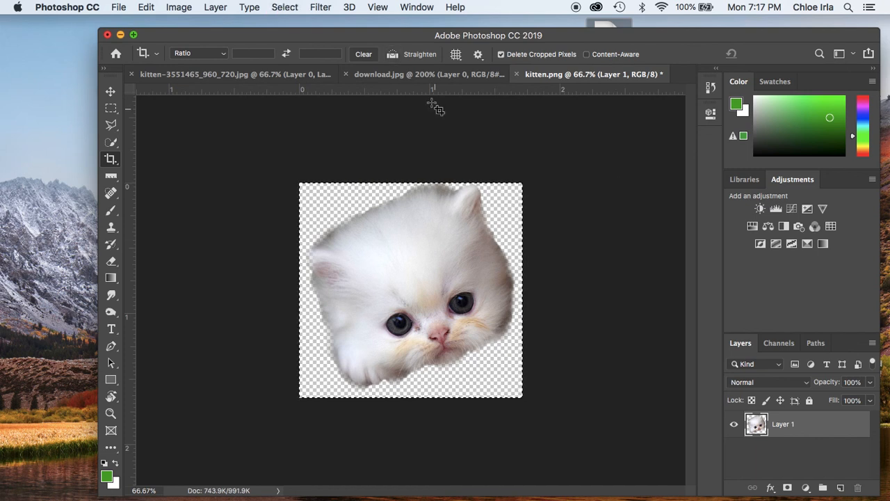
click(431, 75)
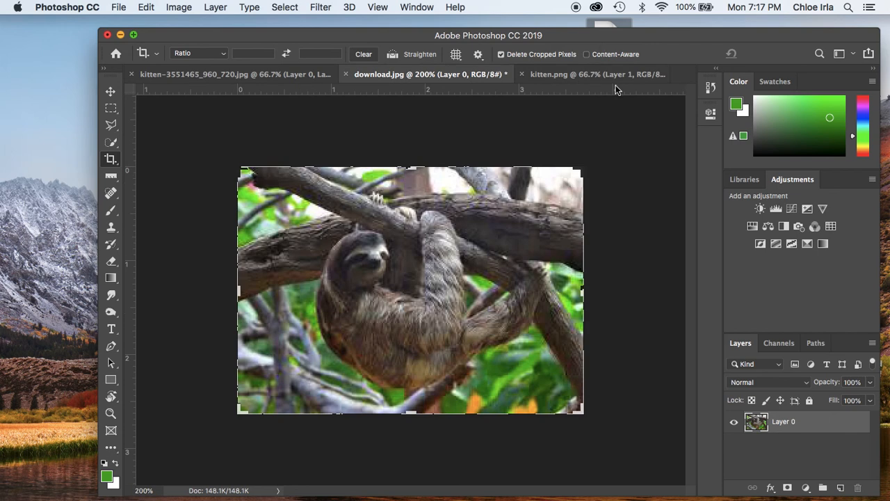
key(super+v)
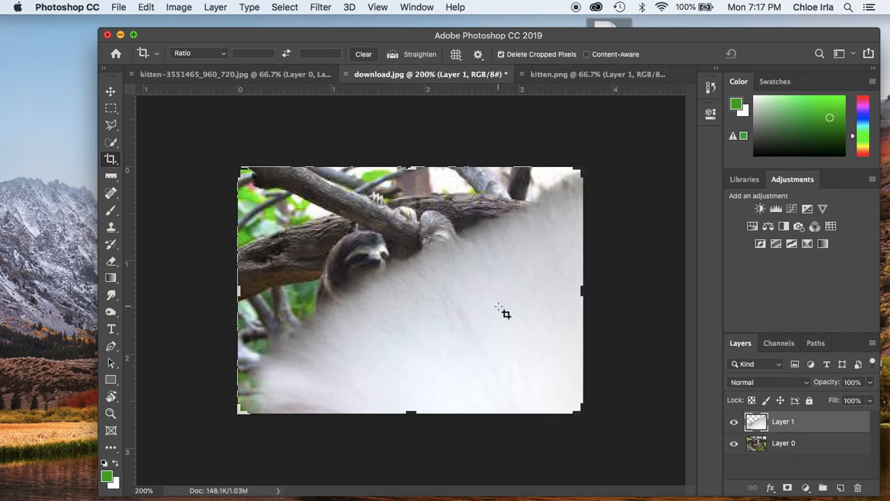
Free-transform the pasted kitten head, scaling it proportionally to about 18% and placing it over the sloth's head
key(super+t)
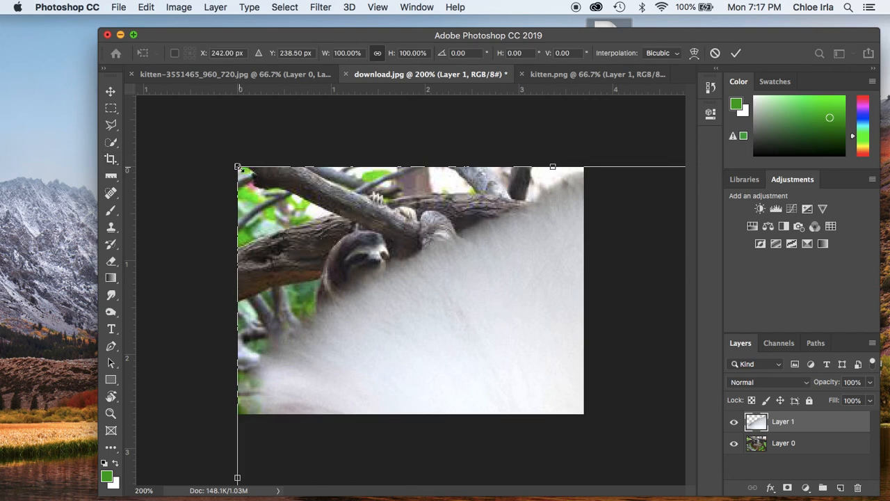
drag(237, 167, 359, 287)
drag(482, 385, 425, 327)
scroll(487, 378, down, 5)
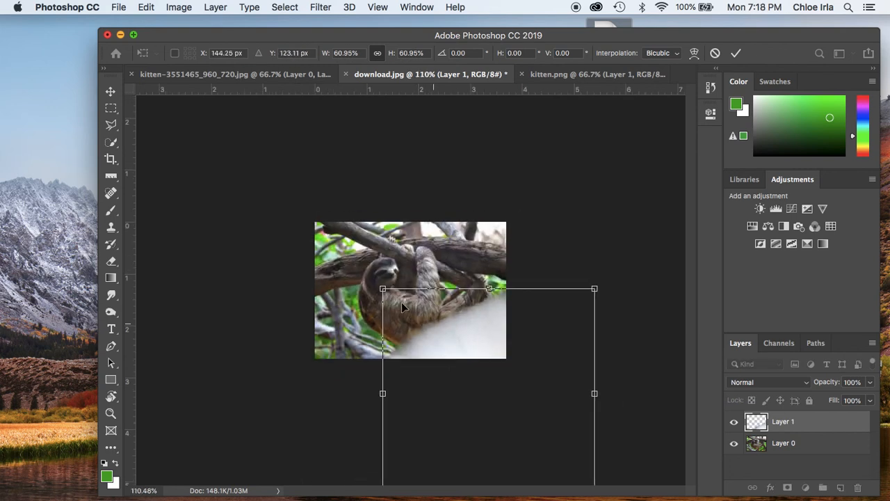
drag(382, 289, 369, 250)
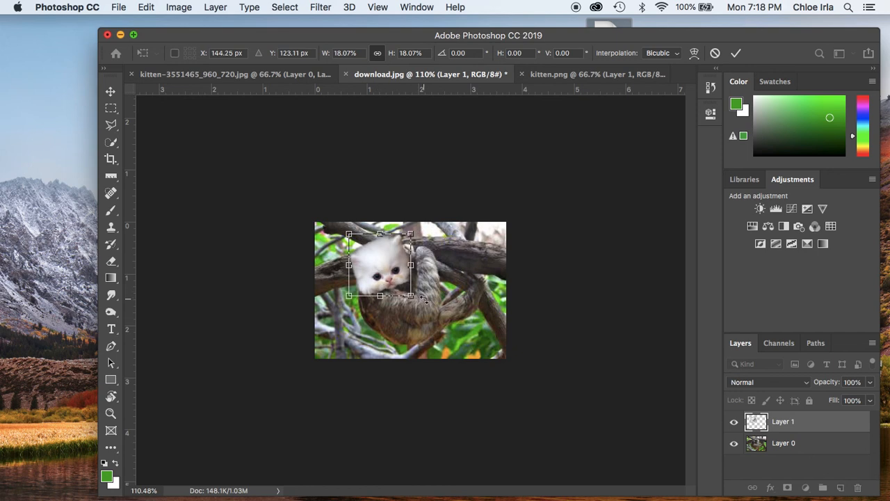
Rotate the kitten head about 5° clockwise, shrink it to about 16%, align it over the sloth's face and apply the transform
mouse_move(423, 301)
mouse_down()
mouse_move(423, 310)
mouse_move(427, 303)
mouse_up()
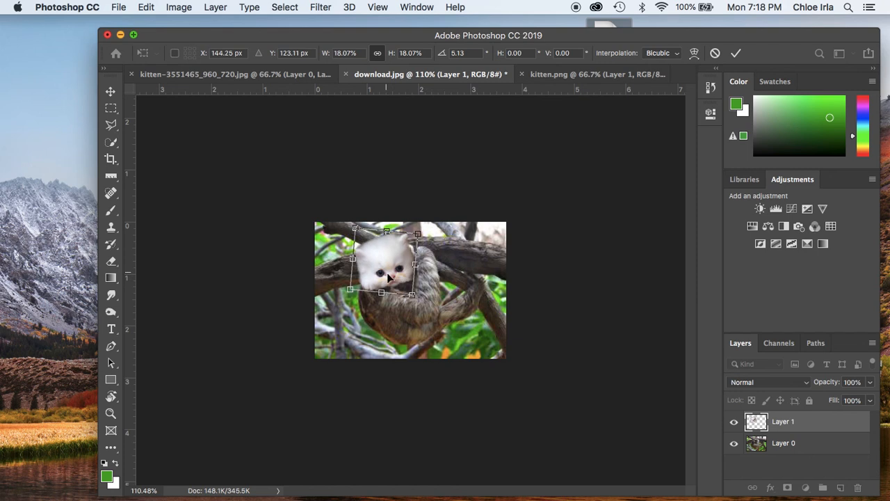
drag(391, 266, 388, 270)
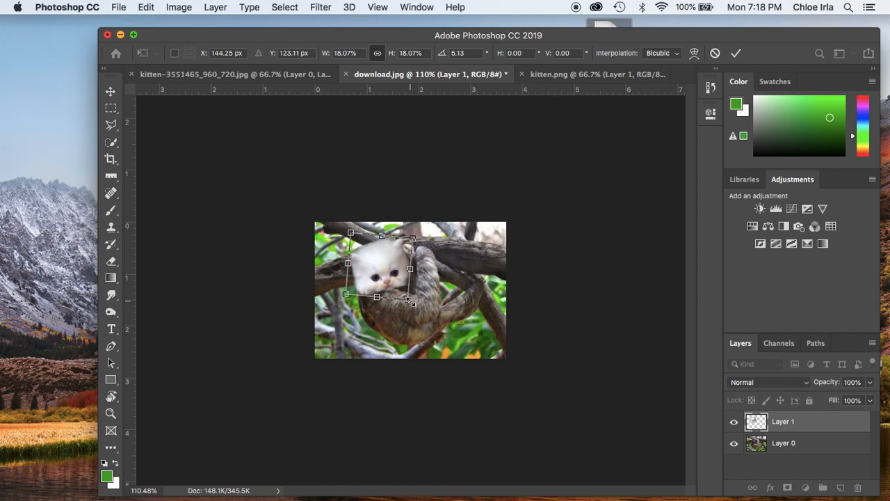
drag(409, 300, 408, 302)
click(423, 311)
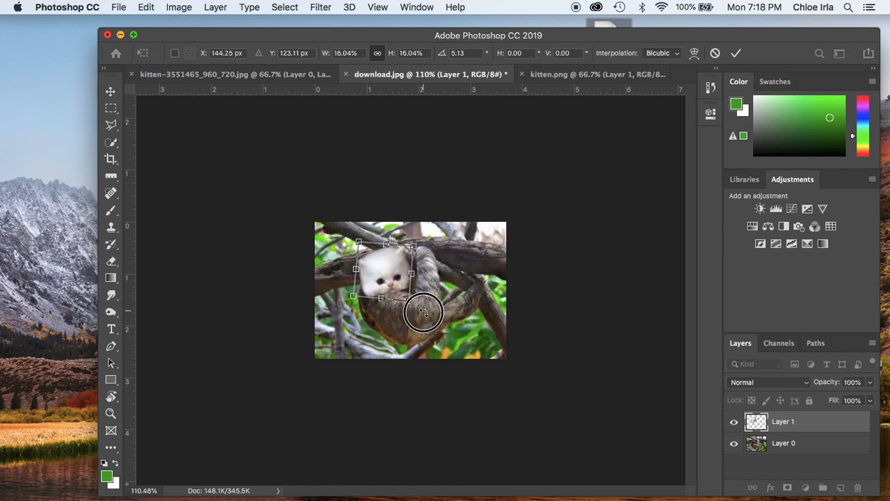
drag(406, 275, 405, 270)
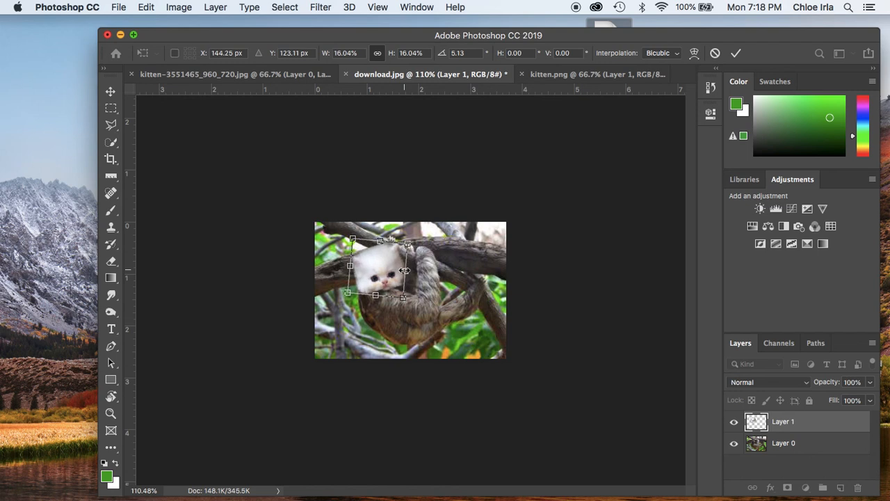
key(Return)
key(c)
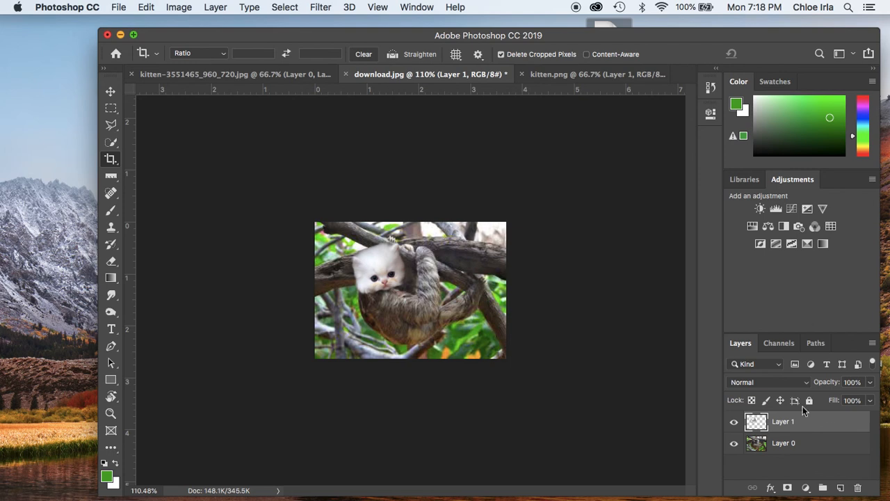
Nudge the kitten head with the Move tool about 3 pixels up and 6 pixels left, and reposition the program window
key(super+equal)
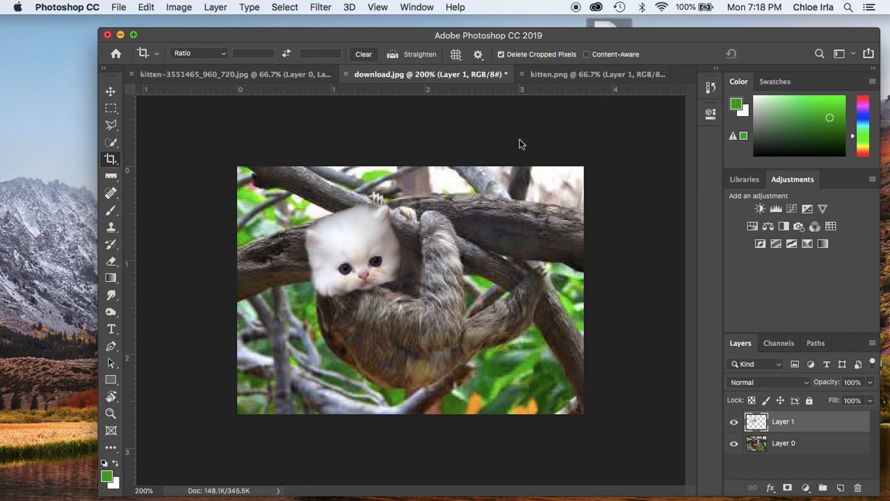
click(109, 92)
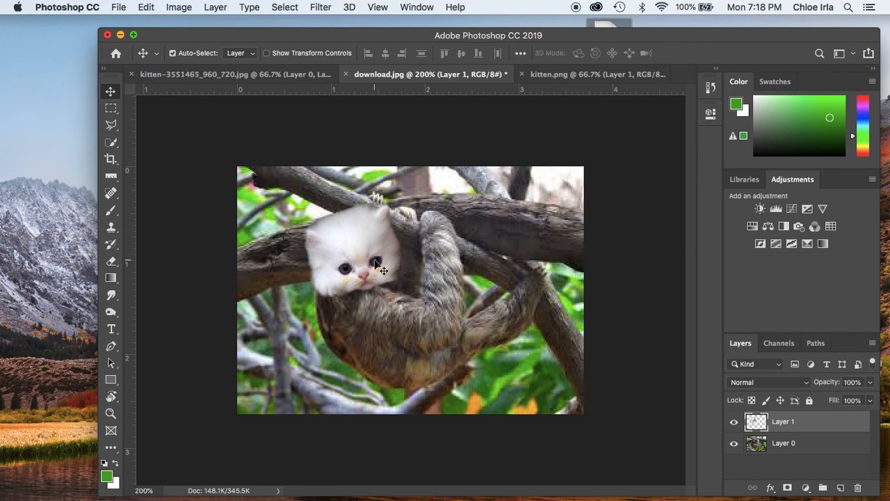
key(Up)
key(Up)
key(Up)
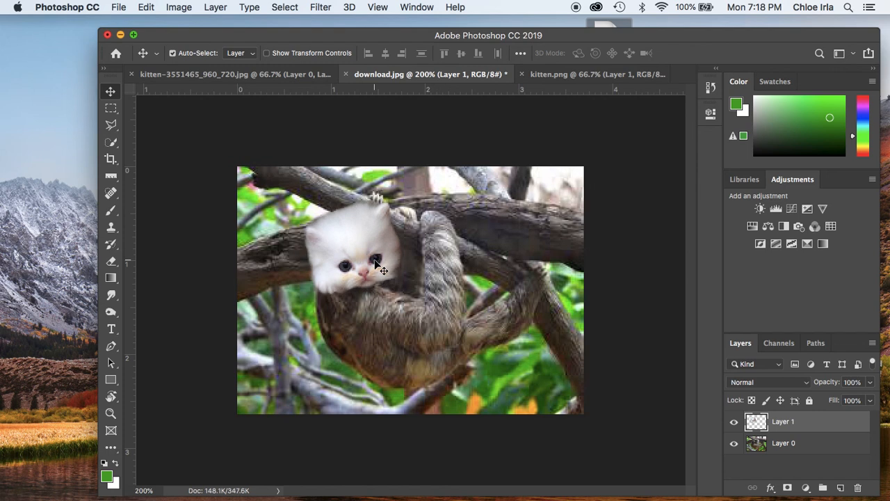
key(Left)
key(Left)
key(Left)
key(Left)
key(Left)
key(Left)
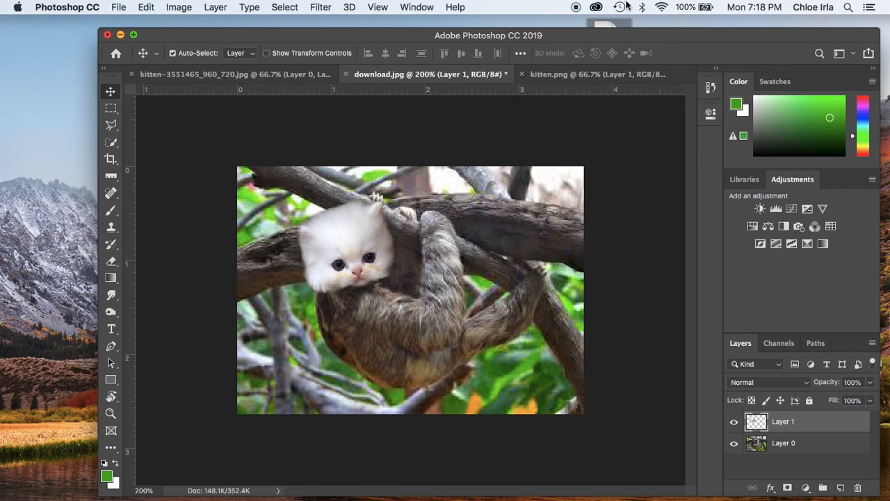
drag(661, 37, 619, 33)
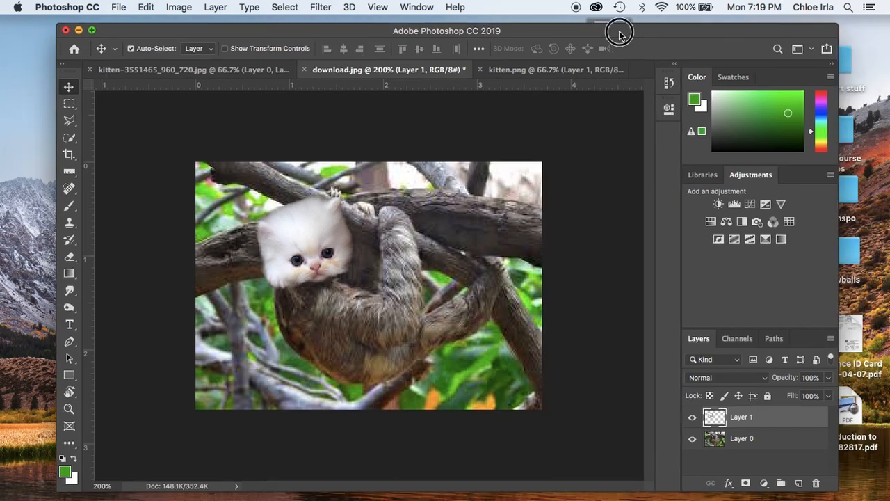